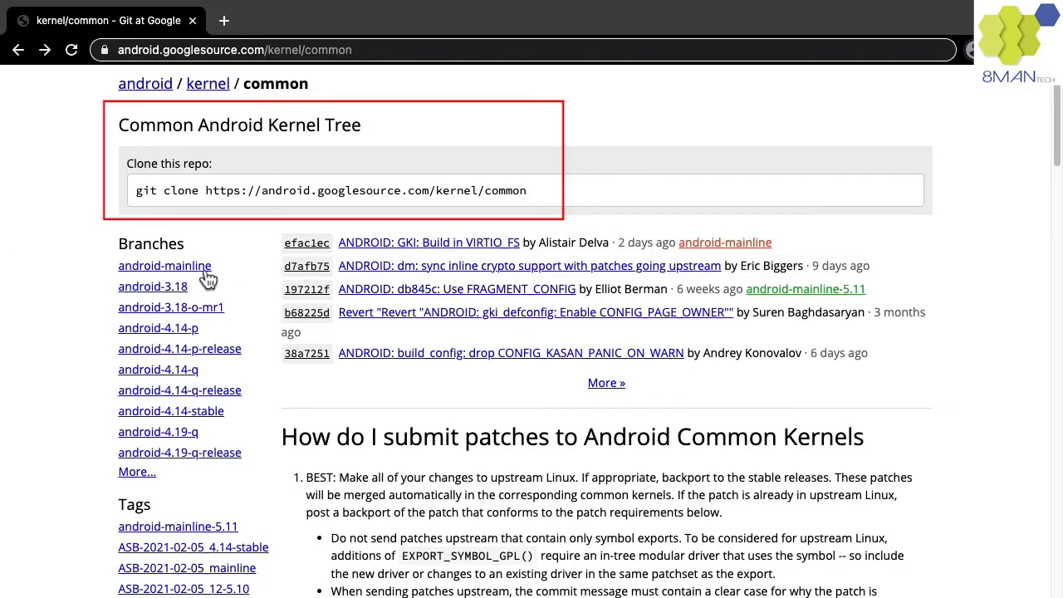
- View the latest commit on the android-mainline branch in Google Git
click(165, 265)
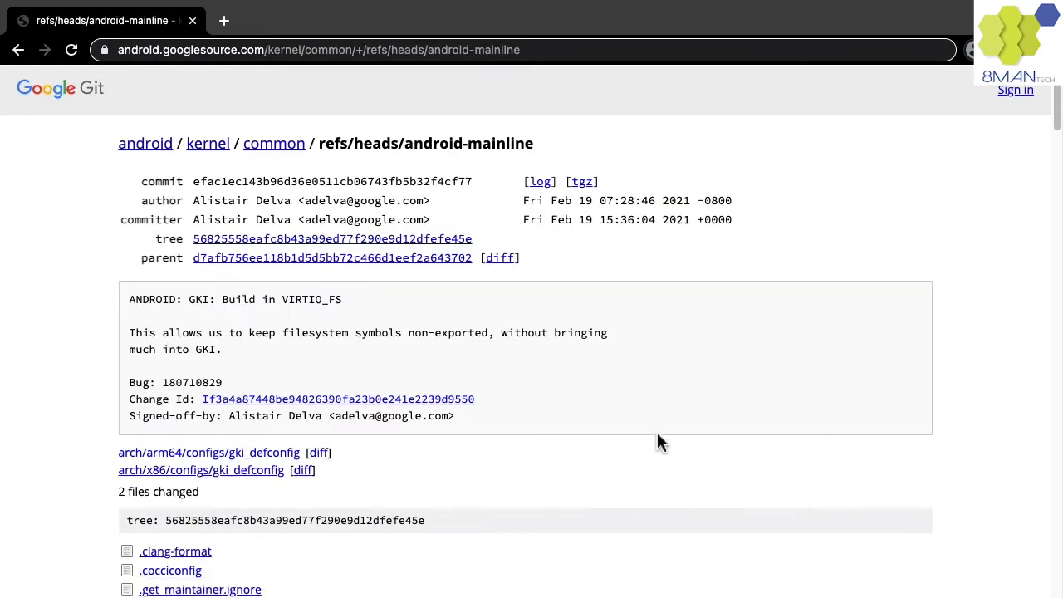
scroll(657, 432, down, 10)
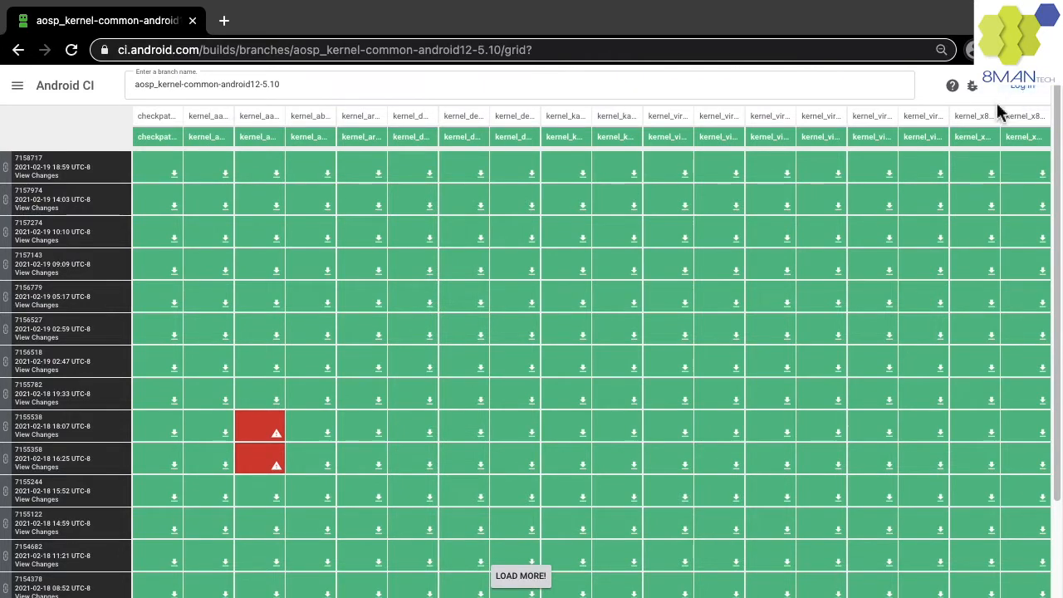
- View the bzImage artifact of the newest kernel_x86_64 build in Android CI
click(991, 173)
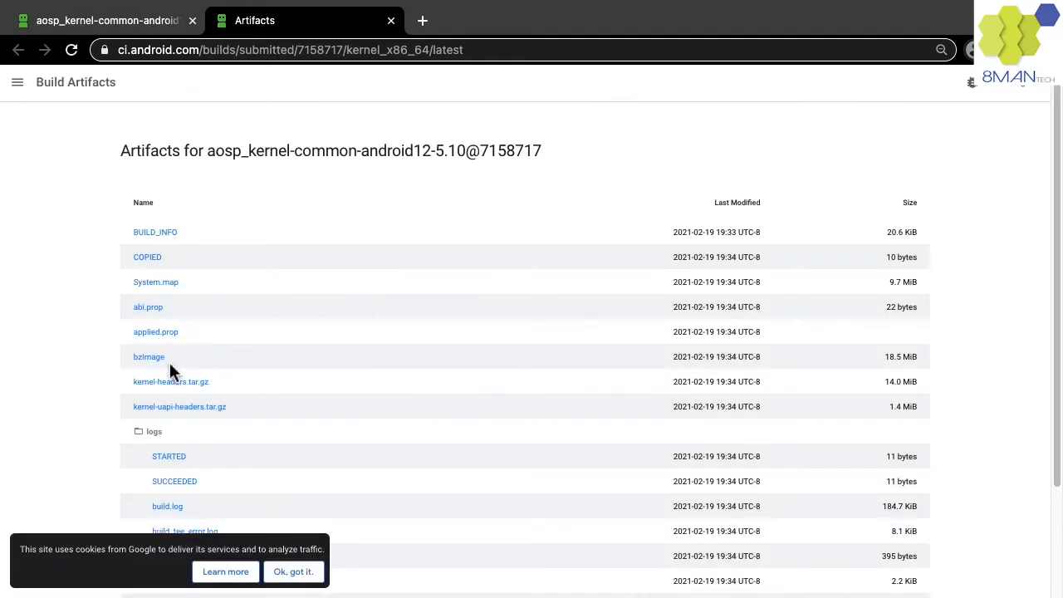
click(158, 358)
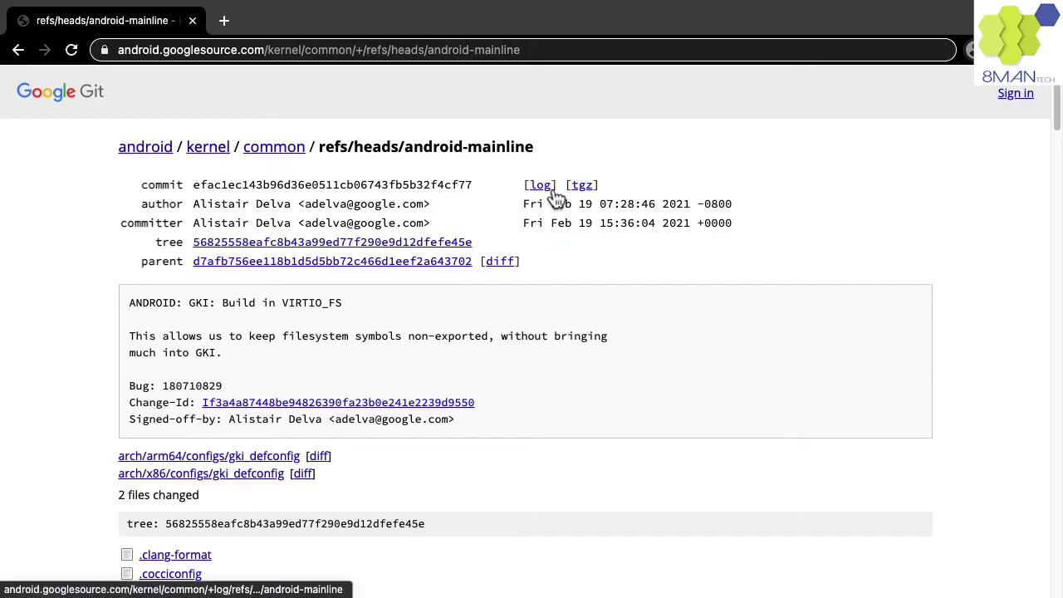
- View the android-mainline commit log showing the v5.11 merge
click(541, 183)
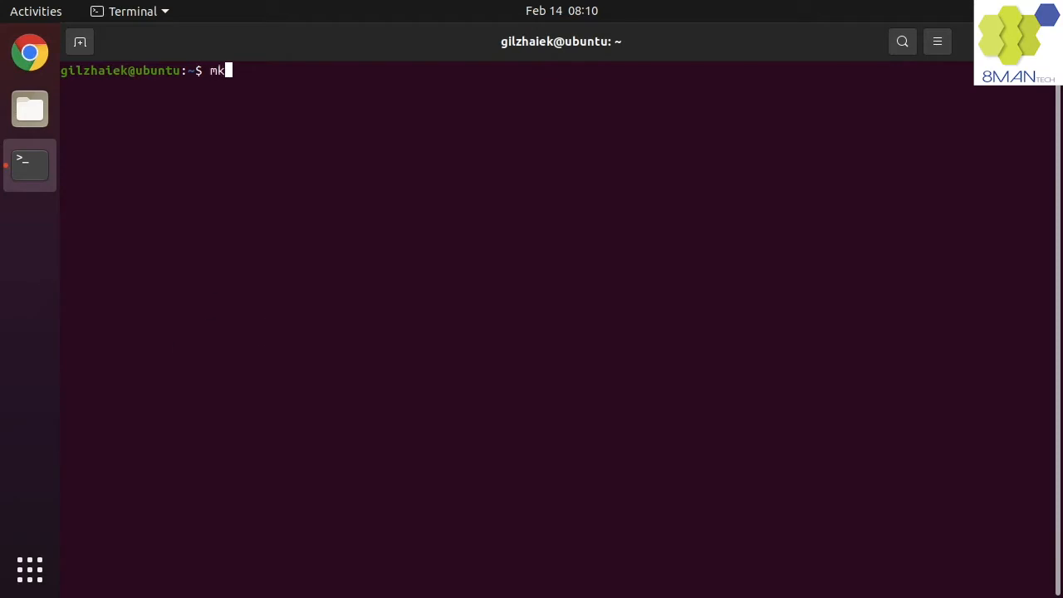
text(mkdir android-kernel)
- Create android-kernel, repo init the common-android12-5.10 manifest and run repo sync -j8
key(Return)
text(cd android-kernel/)
key(Return)
right_click(112, 230)
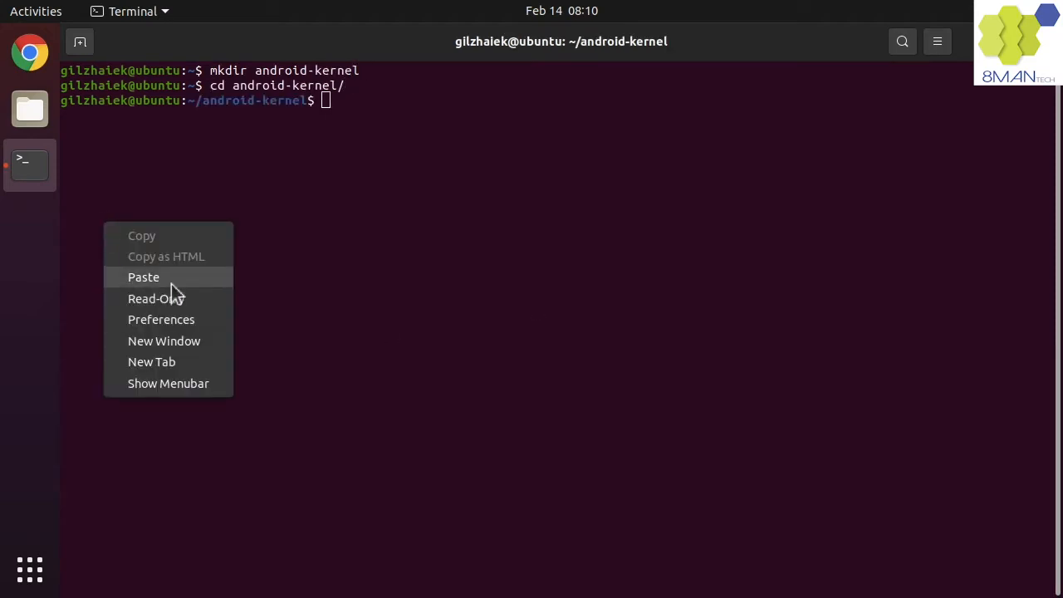
click(171, 278)
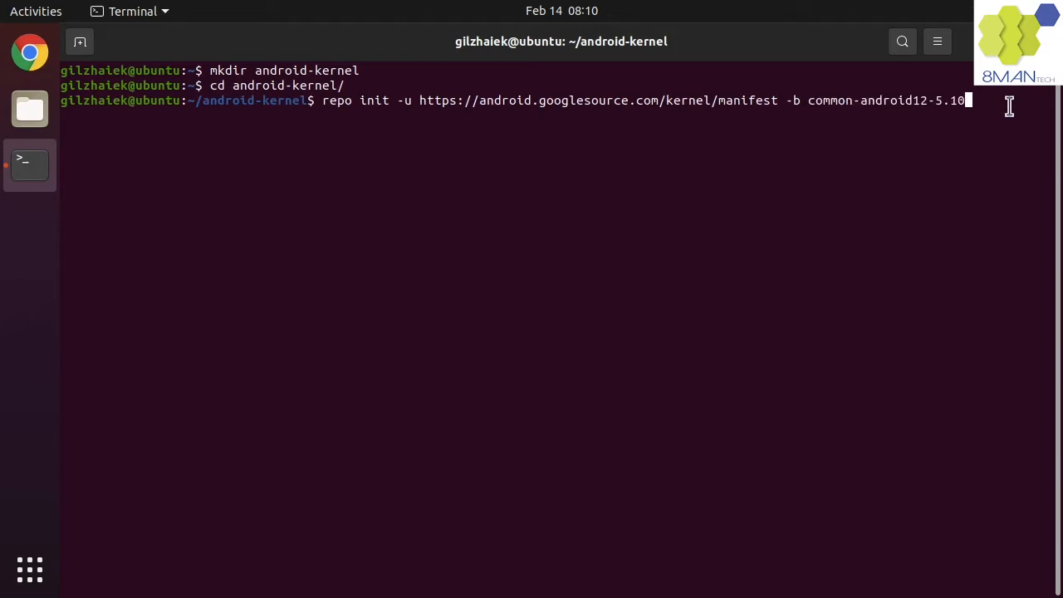
key(Return)
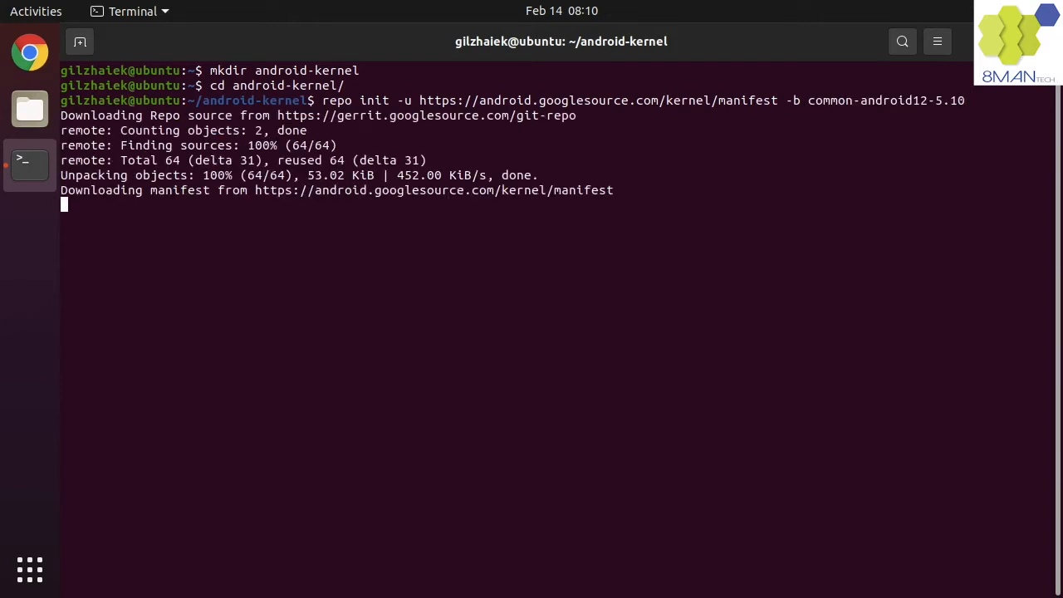
text(repo sy)
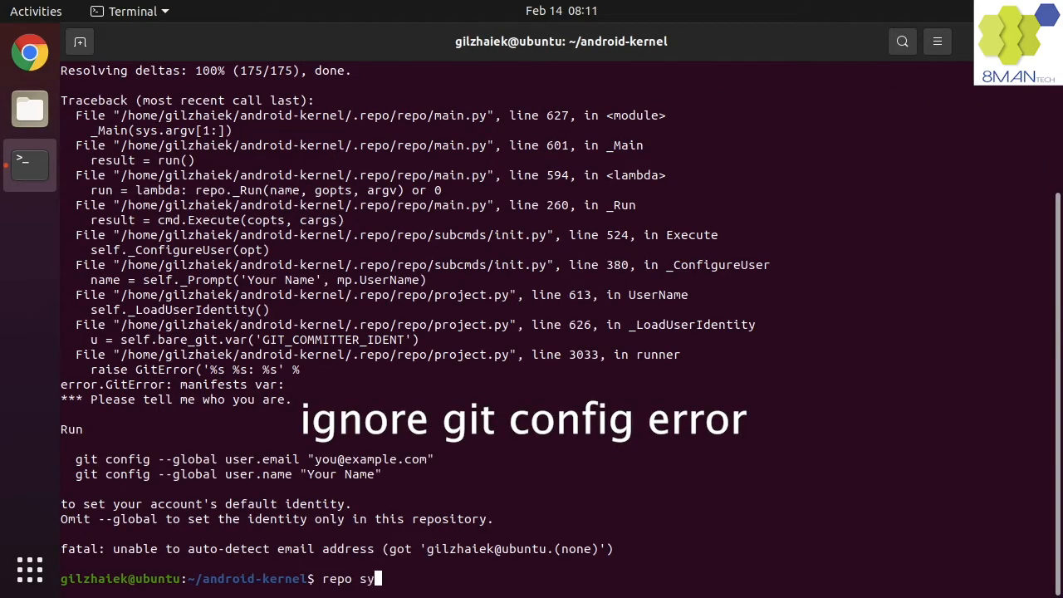
text(nc -)
text(j8)
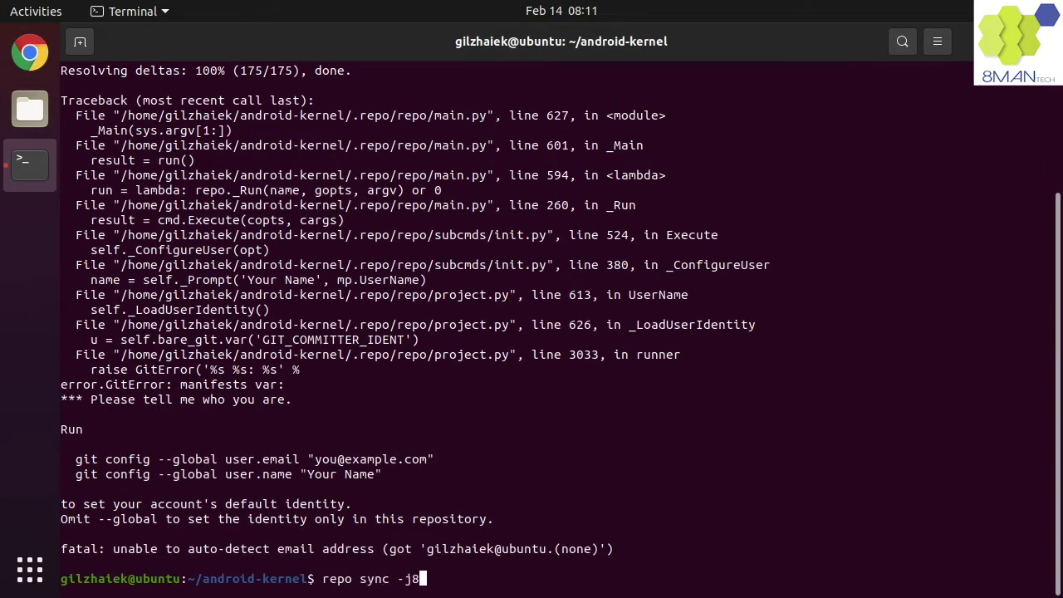
key(Return)
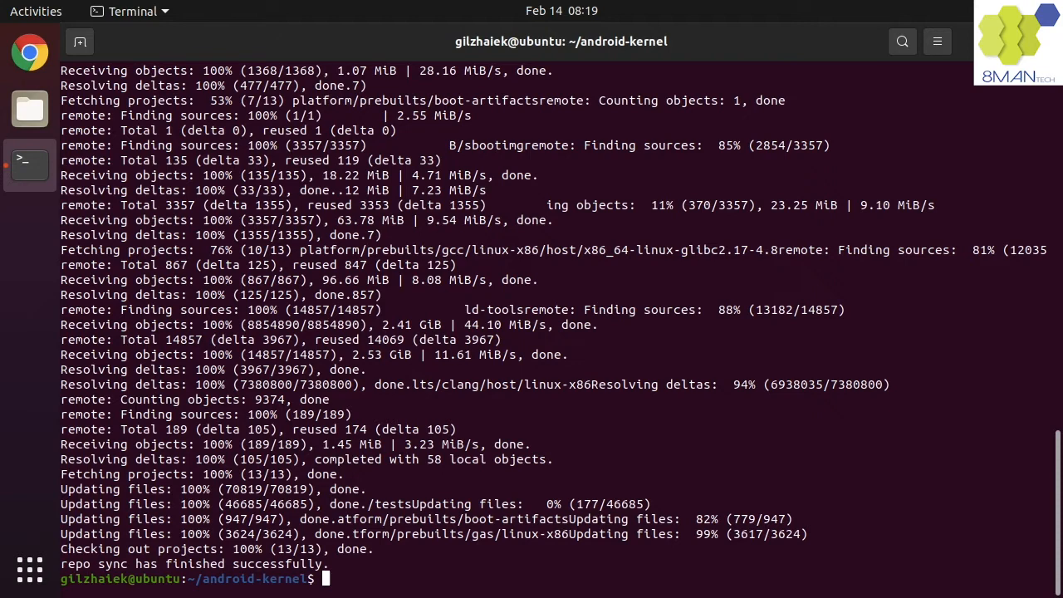
key(Return)
key(Return)
key(Return)
- Build the kernel with BUILD_CONFIG=common/build.config.gki.x86_64 build/build.sh
right_click(308, 309)
click(344, 384)
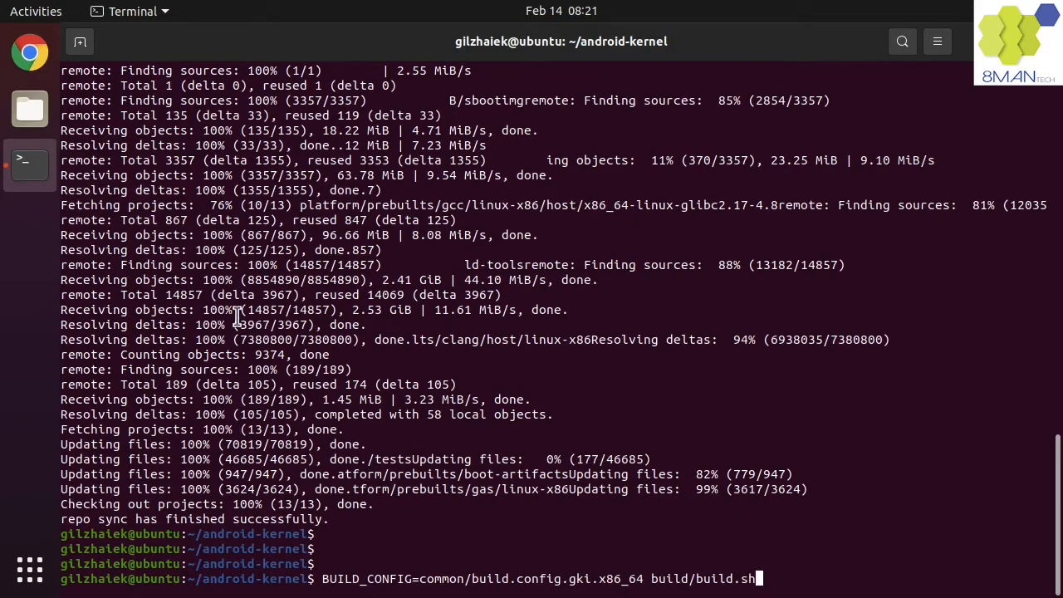
key(Return)
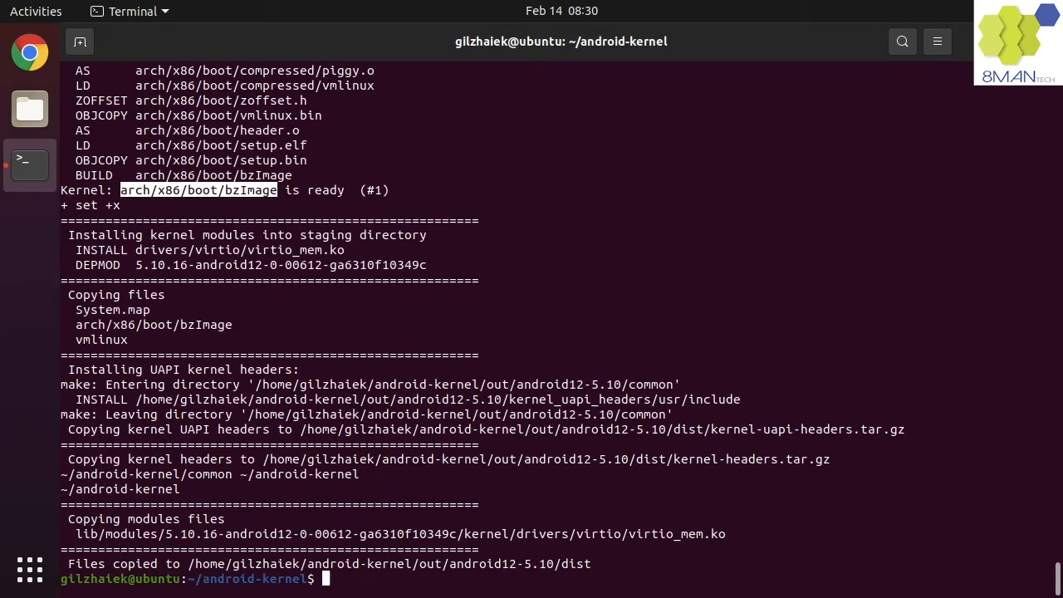
- List out/android12-5.10/dist showing bzImage, then run the cuttlefish modules build command
drag(189, 564, 591, 564)
text(cd out/android12-5.10/dist/)
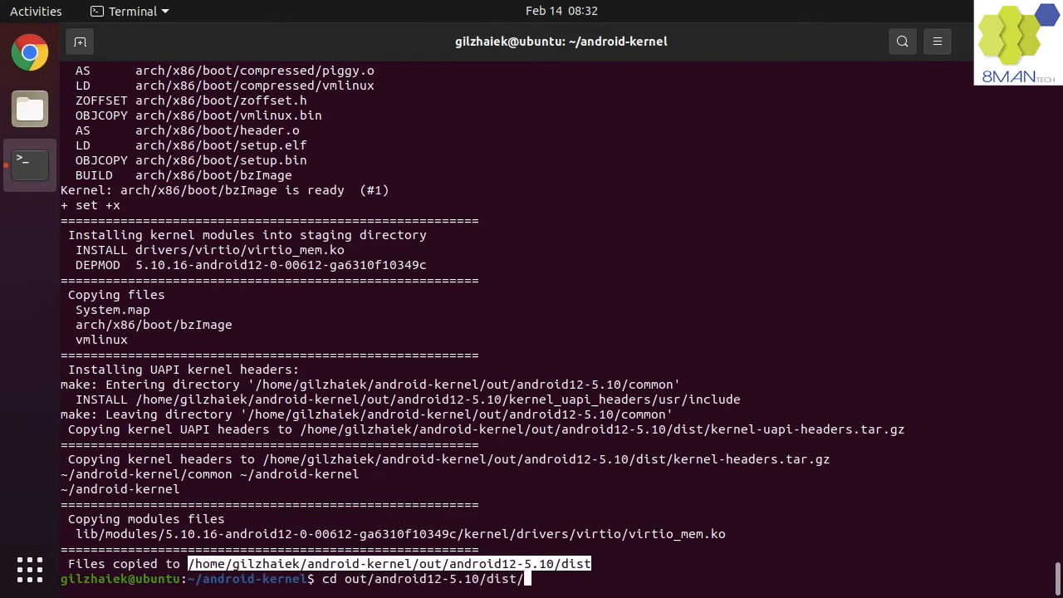
key(Return)
text(ls -l)
key(Return)
double_click(512, 489)
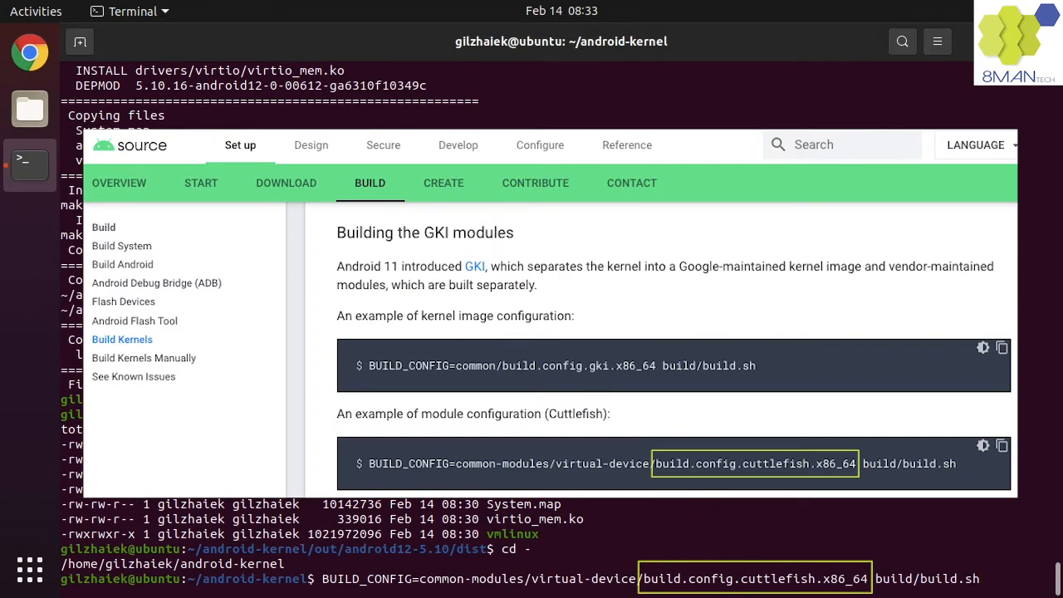
key(Return)
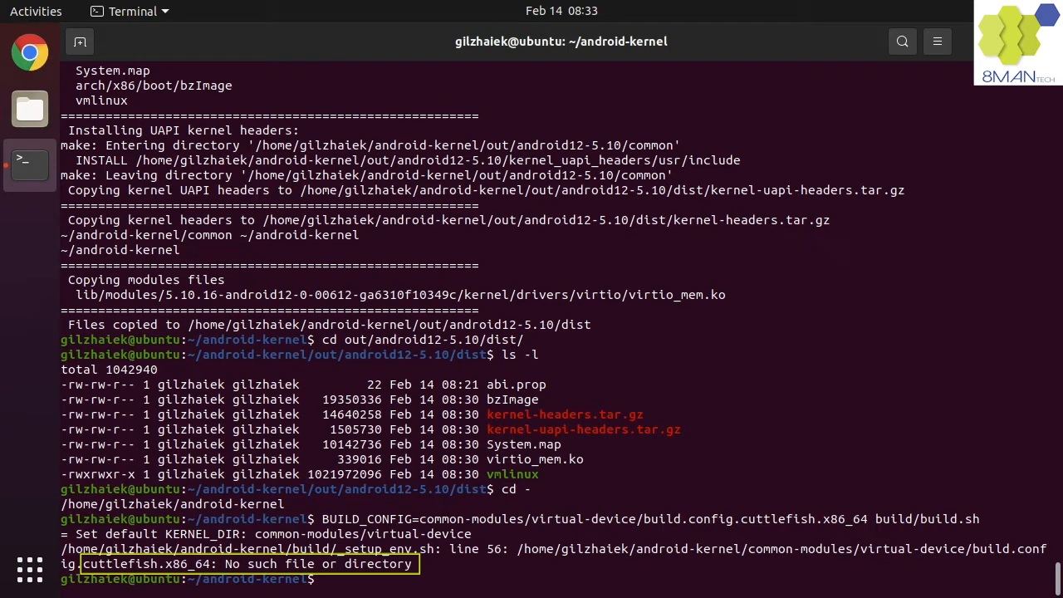
- Rerun the build with build.config.virtual_device.x86_64 to produce the virtual-device modules
key(Up)
key(ctrl+Left)
key(BackSpace)
key(BackSpace)
key(BackSpace)
key(Tab)
key(Tab)
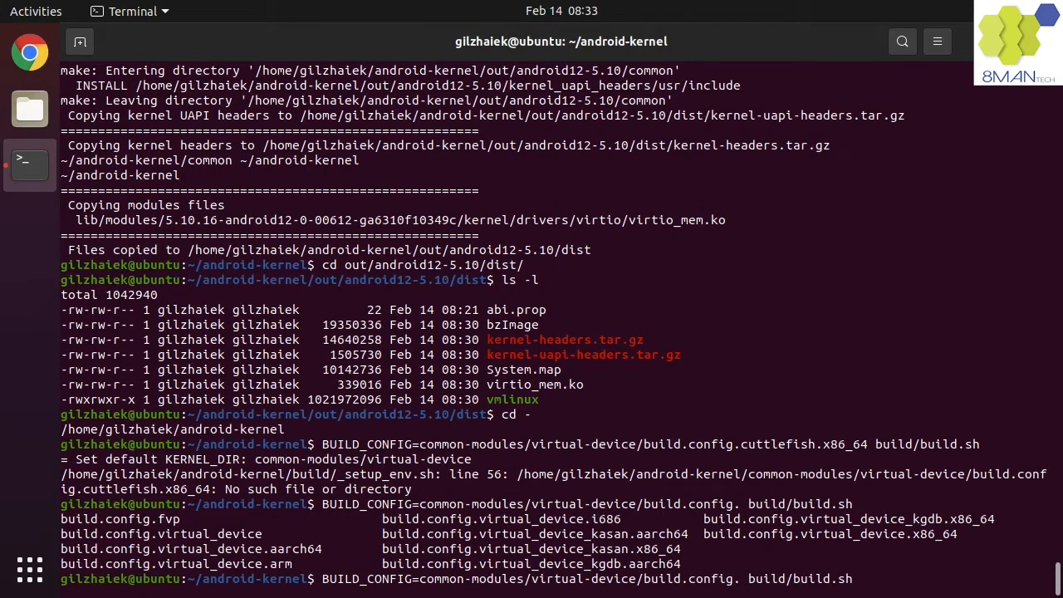
text(virtual_device.x86_64)
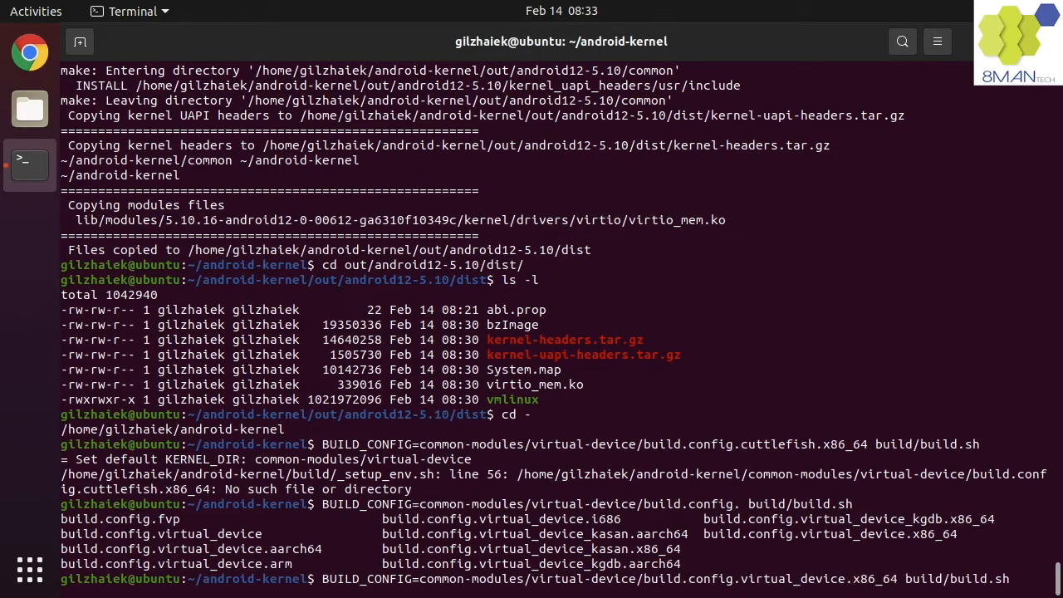
double_click(830, 535)
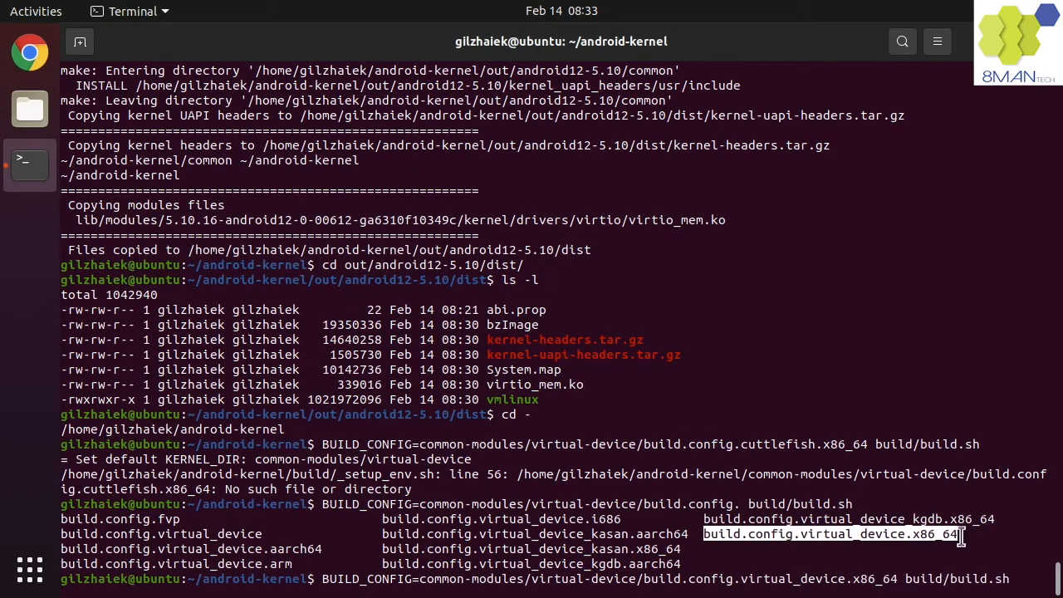
click(967, 540)
key(Return)
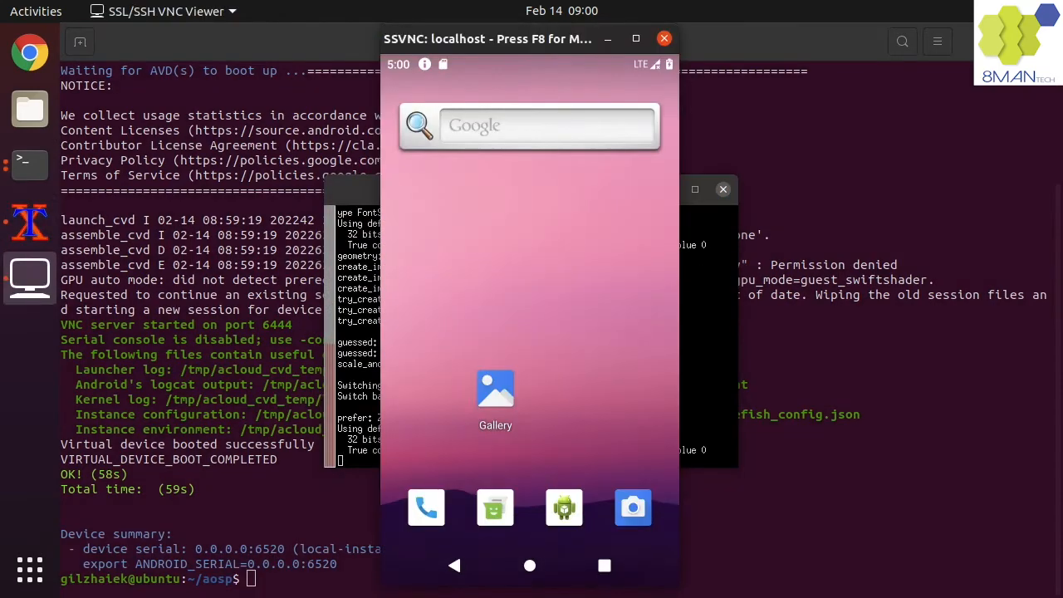
- Check /proc/version in an adb root shell on Cuttlefish, showing kernel 5.10.15
click(223, 309)
text(adb shell)
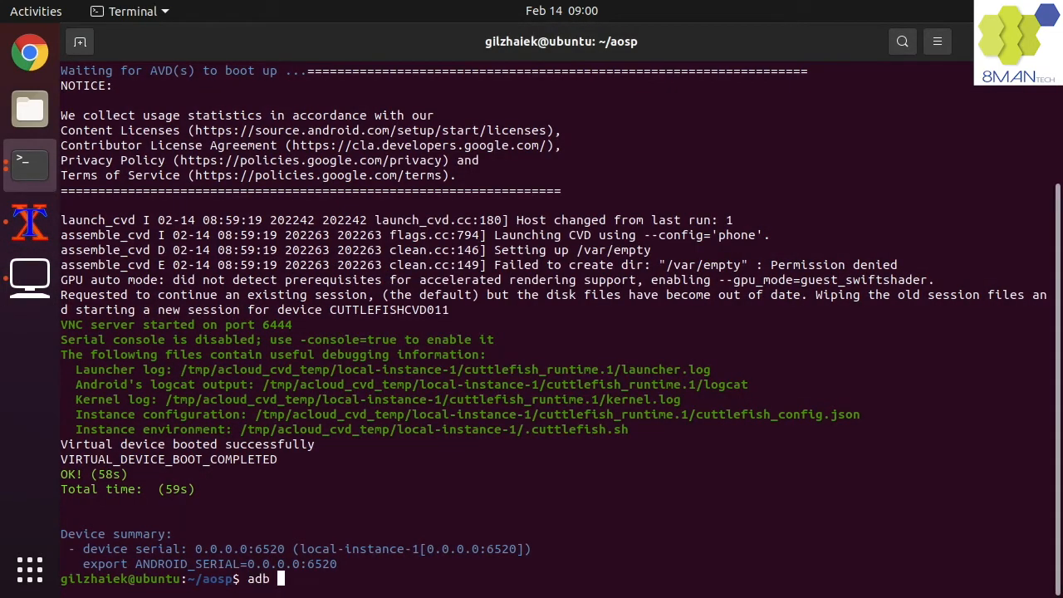
key(Return)
text(su)
key(Return)
text(cat /proc/version)
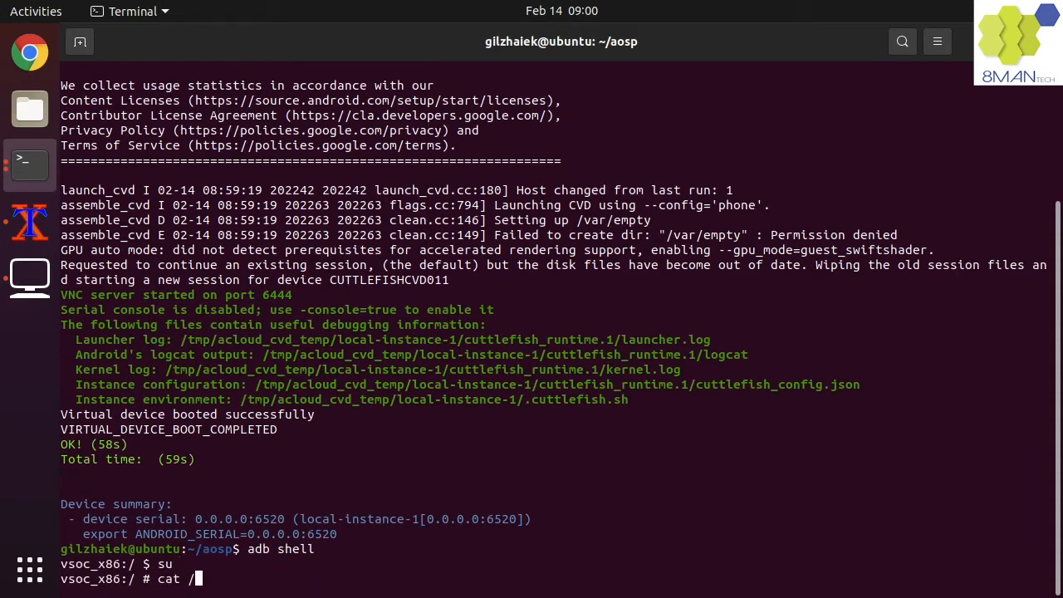
key(Return)
double_click(191, 519)
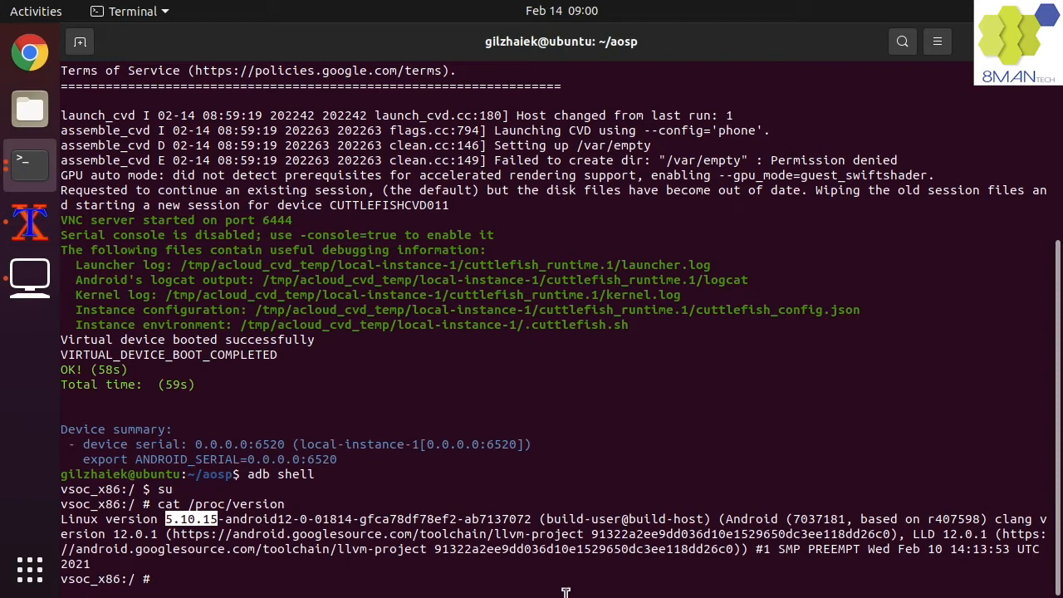
text(exit)
key(Return)
text(exit)
key(Return)
text(cd device/google/)
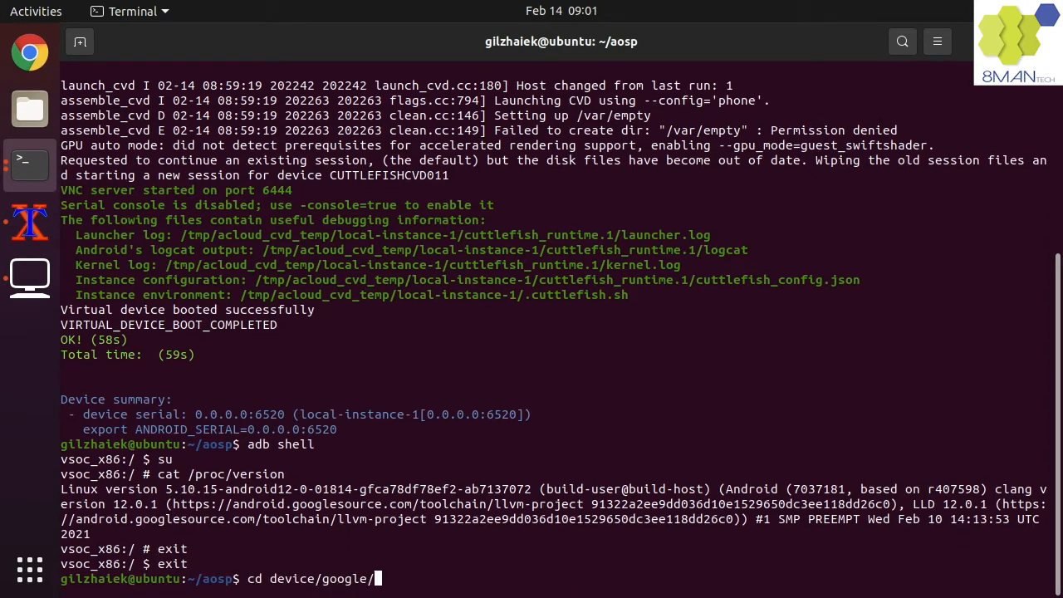
text(cuttlefish)
- Grep device/google/cuttlefish for kernel COPY rules and inspect the prebuilt x86_64 kernel file
key(Return)
text(grep -R kernel | grep COPY)
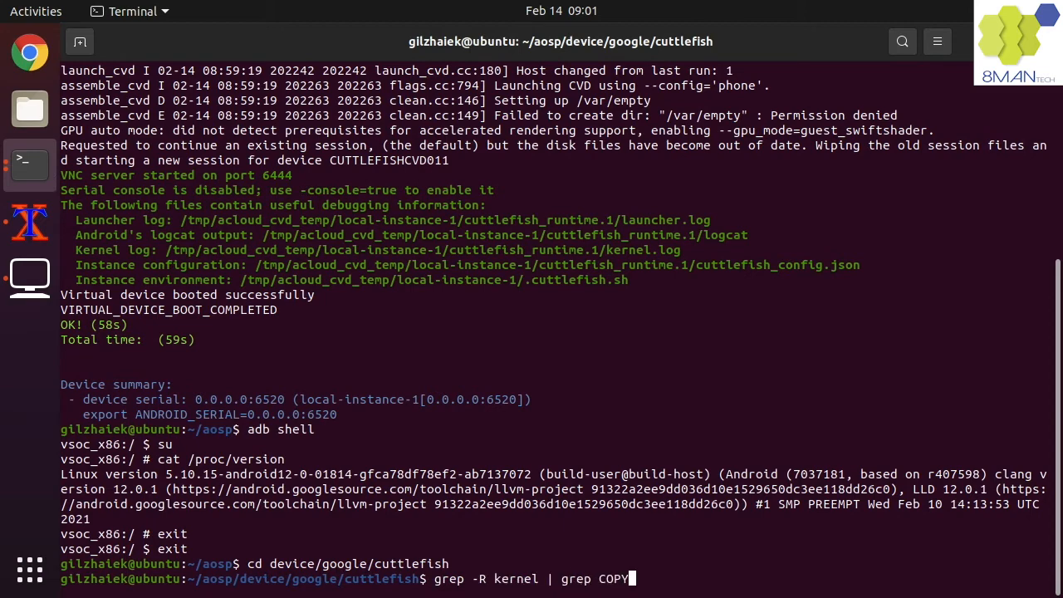
key(Return)
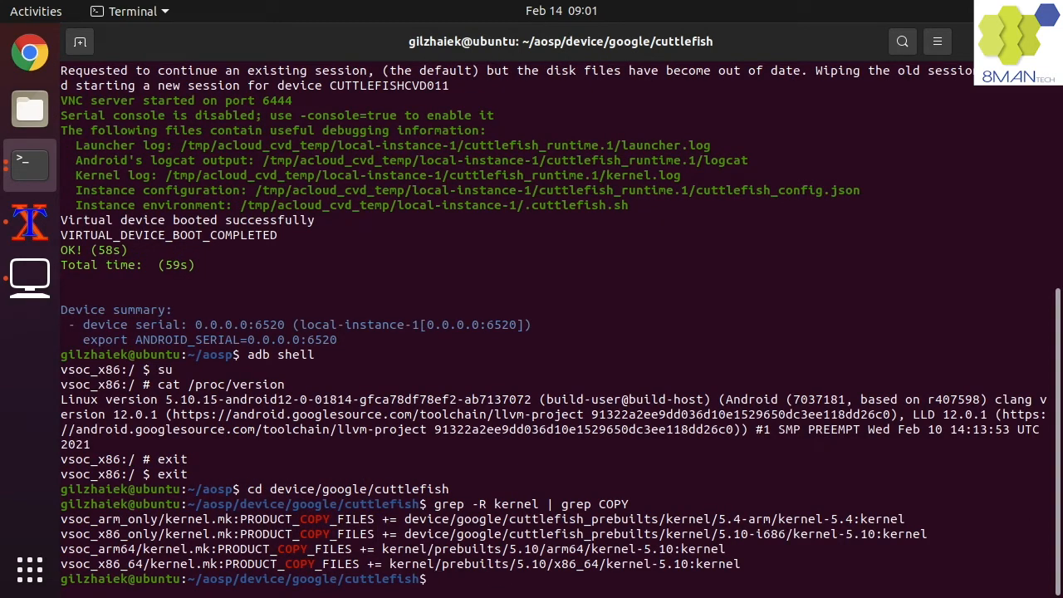
drag(390, 564, 740, 564)
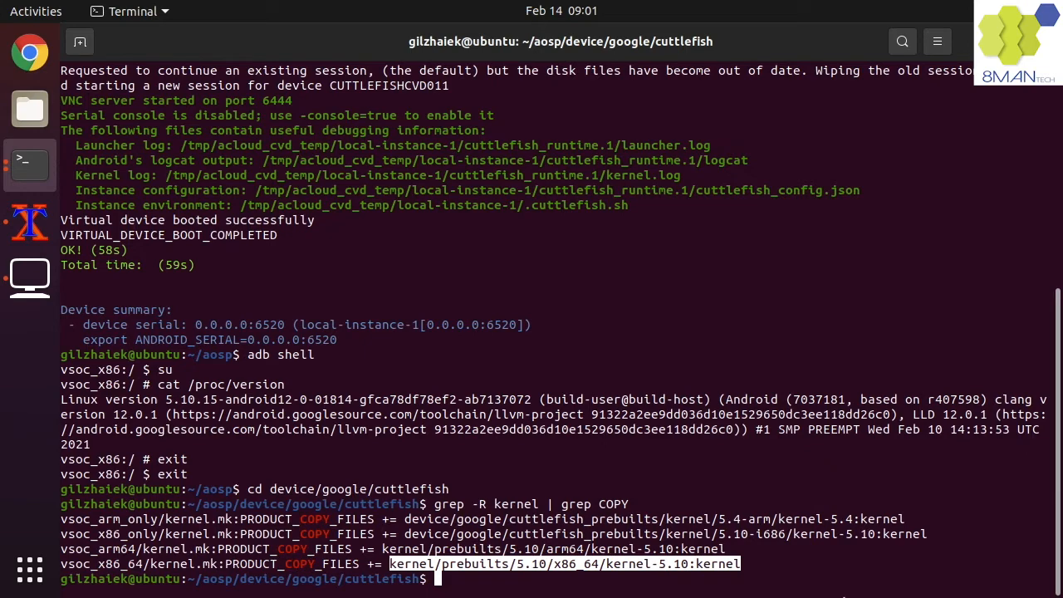
text(ls -l )
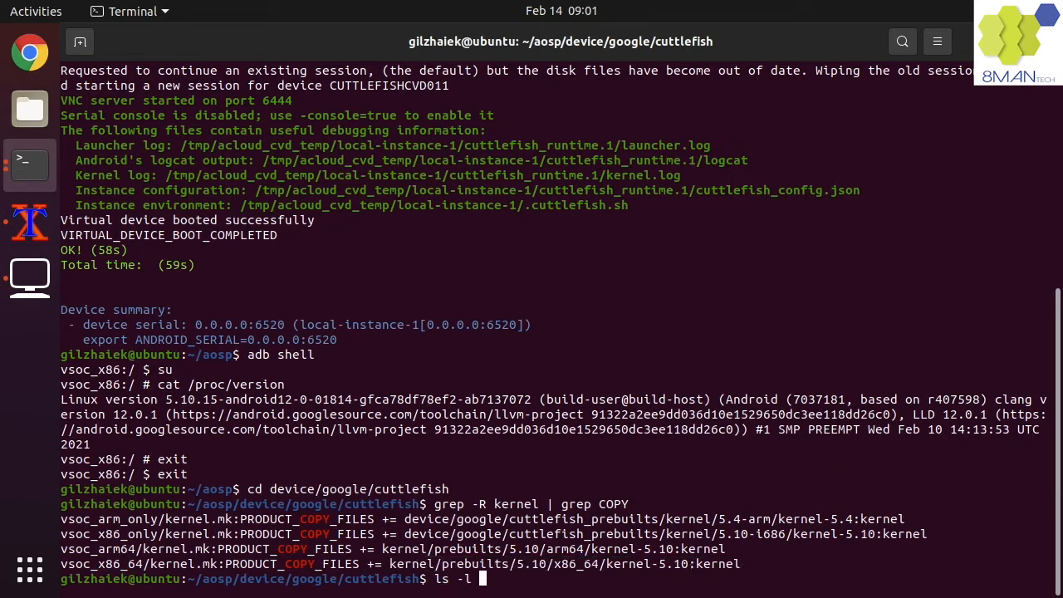
text(~/aosp/out/target/product/vsoc_x86/kernel)
key(Return)
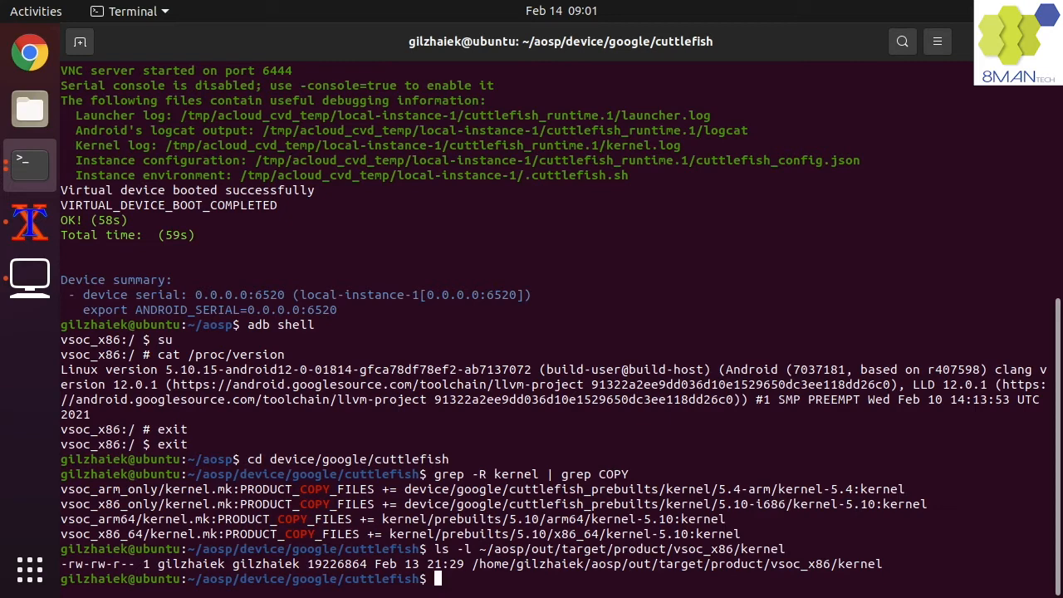
key(Up)
key(Home)
key(Right)
key(Right)
key(Right)
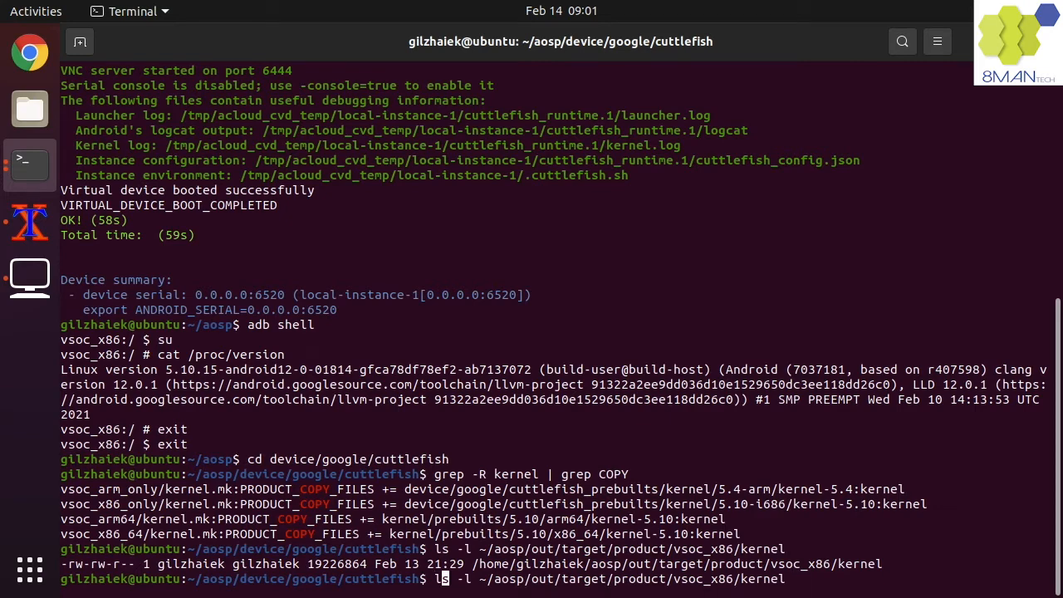
key(Delete)
key(Delete)
key(BackSpace)
key(BackSpace)
key(BackSpace)
text(md5sum)
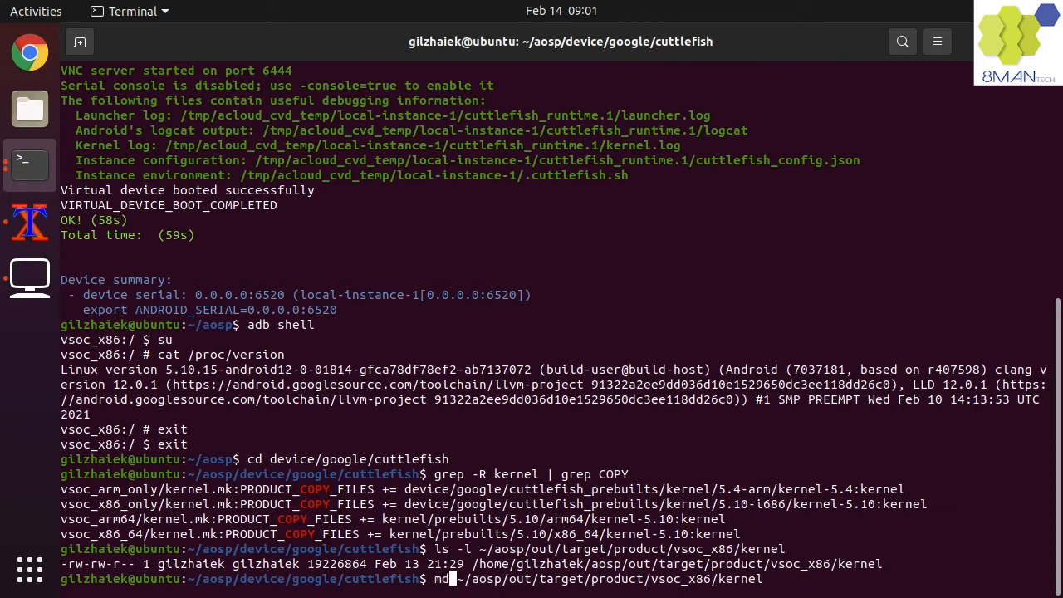
- Compare kernel md5sums and duplicate the PRODUCT_COPY_FILES line in vsoc_x86_64/kernel.mk, clearing its path
key(Return)
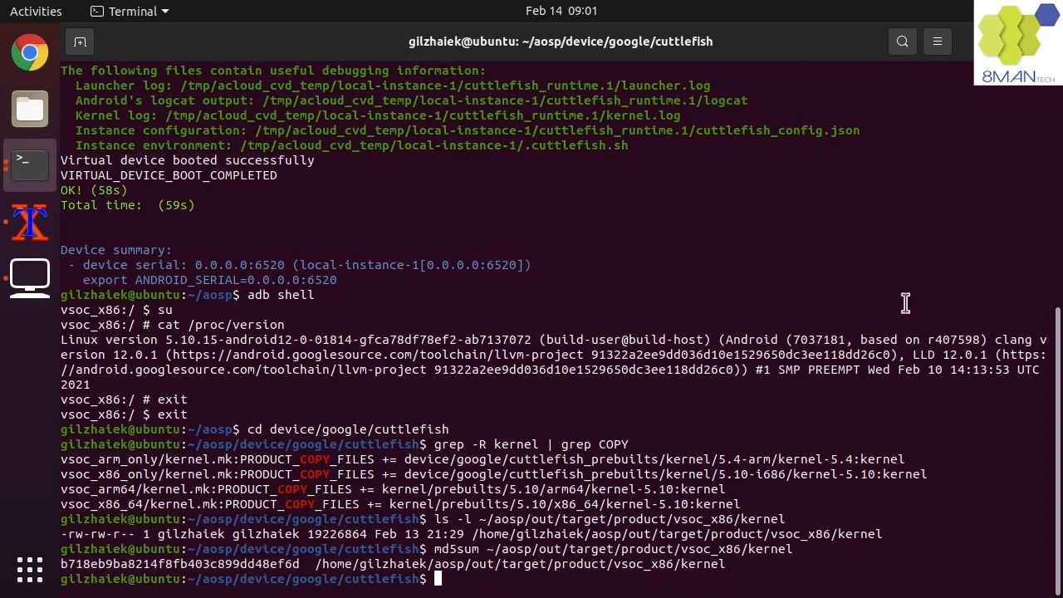
text(md5sum ~/aosp/kernel/prebuilts/5.10/x86_64/kernel-5.10)
key(Return)
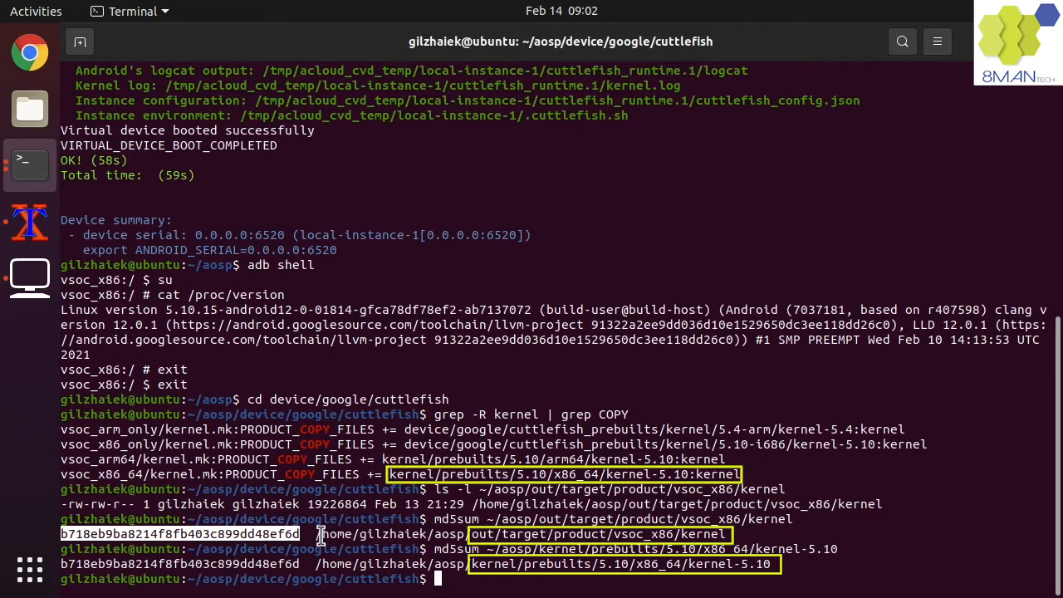
text(nano vsoc_x86_64/kernel.mk)
key(Return)
key(ctrl+End)
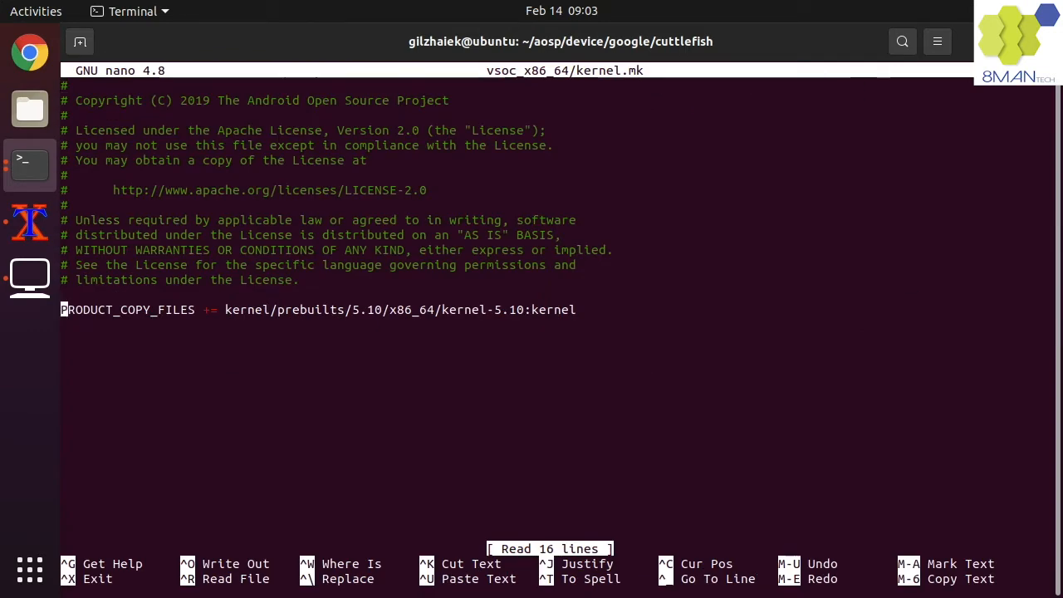
text(#)
key(alt+6)
key(ctrl+u)
key(Delete)
key(BackSpace)
key(BackSpace)
key(BackSpace)
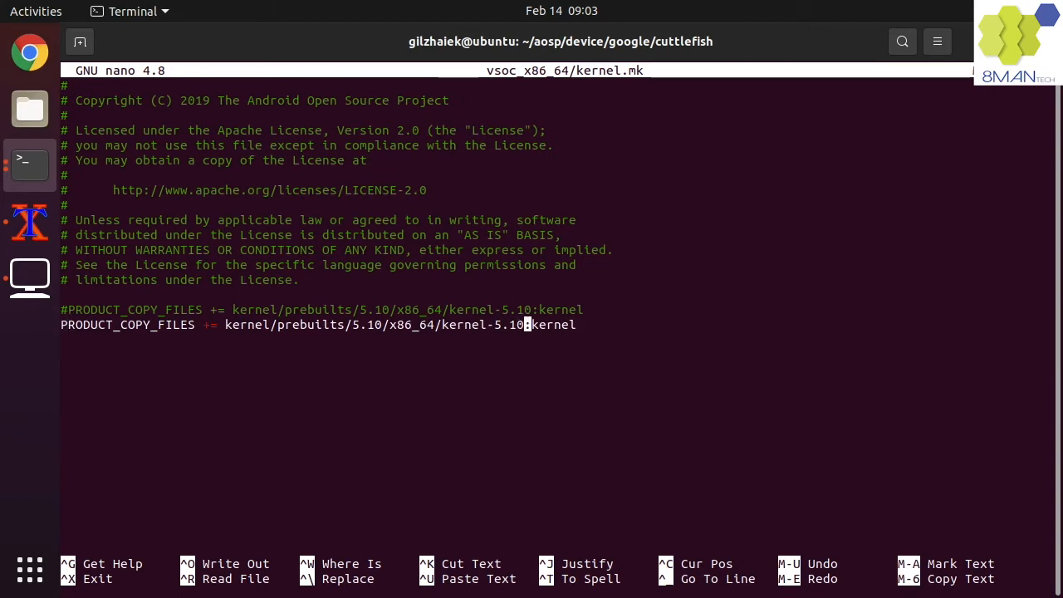
key(BackSpace)
key(BackSpace)
key(BackSpace)
key(BackSpace)
key(BackSpace)
key(BackSpace)
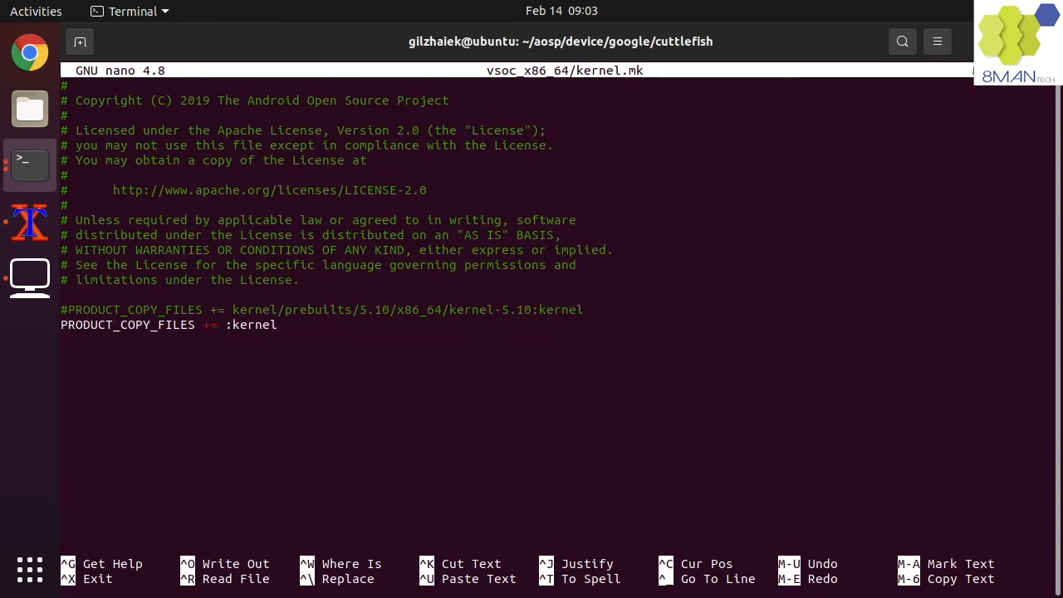
- In a second session, create ~/aosp/custom_kernel and copy the built bzImage into it
key(ctrl+shift+t)
text(cd)
key(Return)
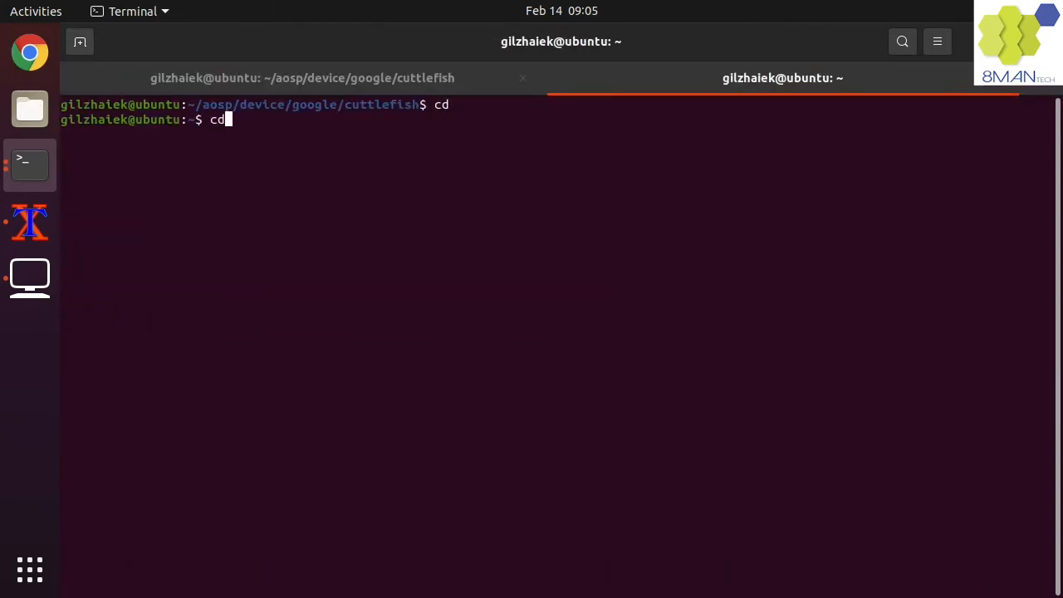
text(cd aosp/)
key(Return)
text(mkdir custom_kernel)
key(Return)
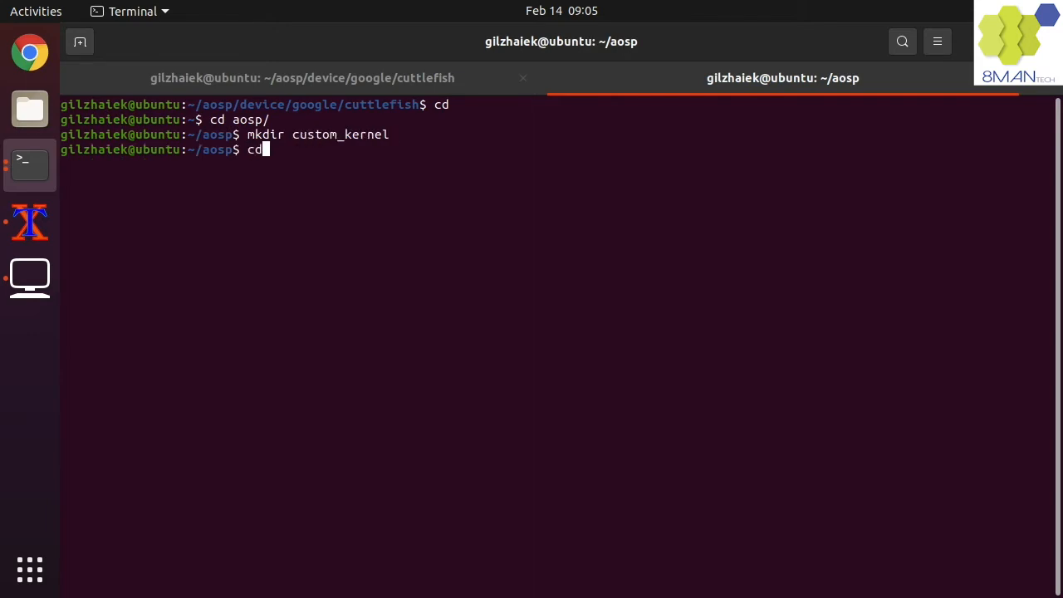
text(cd custom_kernel/)
key(Return)
text(cp ~/android-kernel/out/di)
key(BackSpace)
key(BackSpace)
text(android12-5.10/dist/bz)
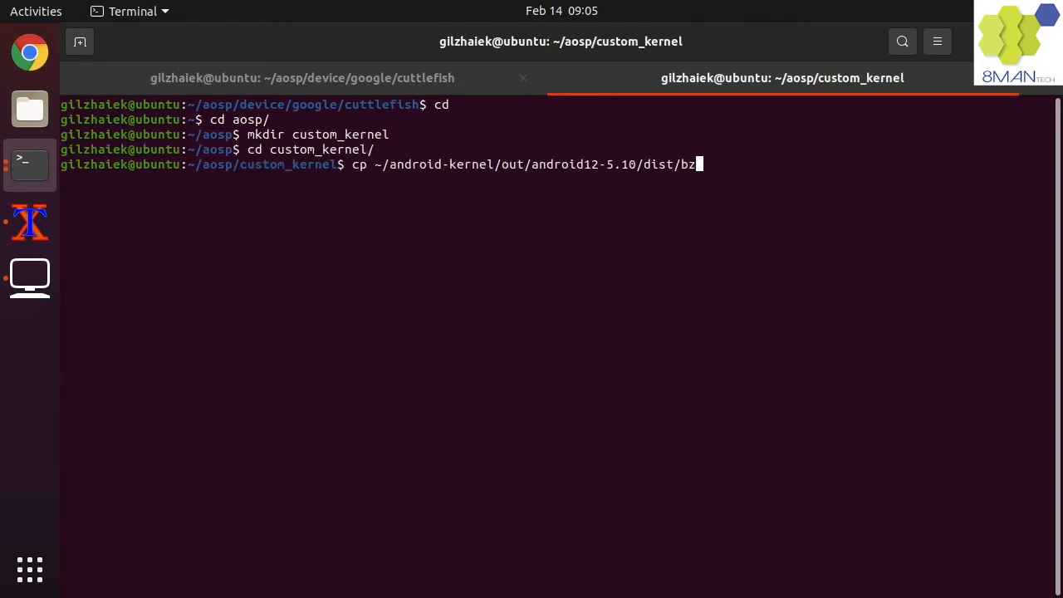
text(Image .)
key(Return)
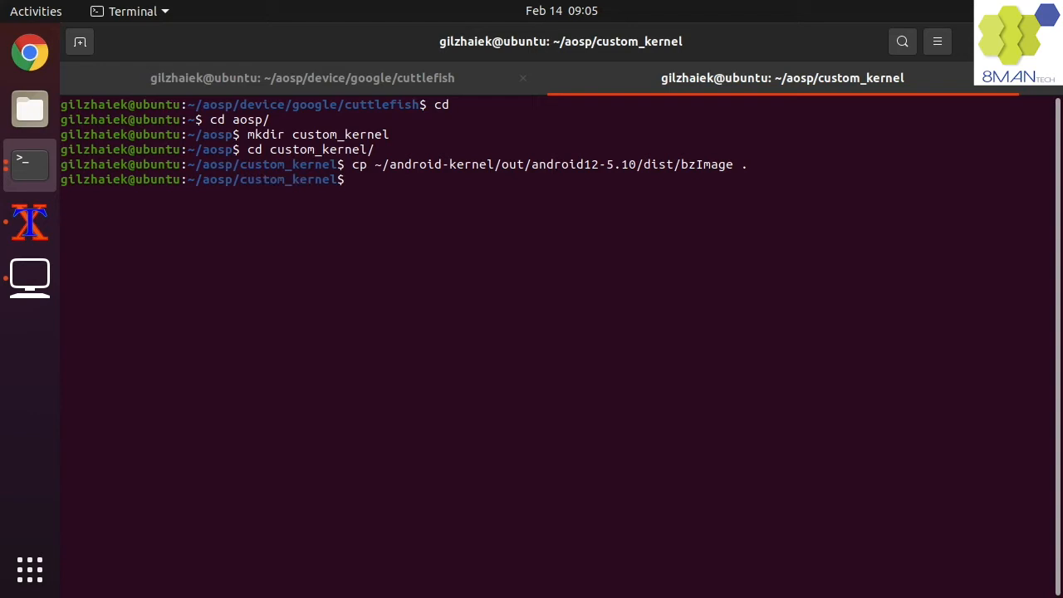
- Point the kernel.mk copy rule at custom_kernel/bzImage and save the file
double_click(282, 180)
right_click(342, 181)
click(370, 197)
click(302, 77)
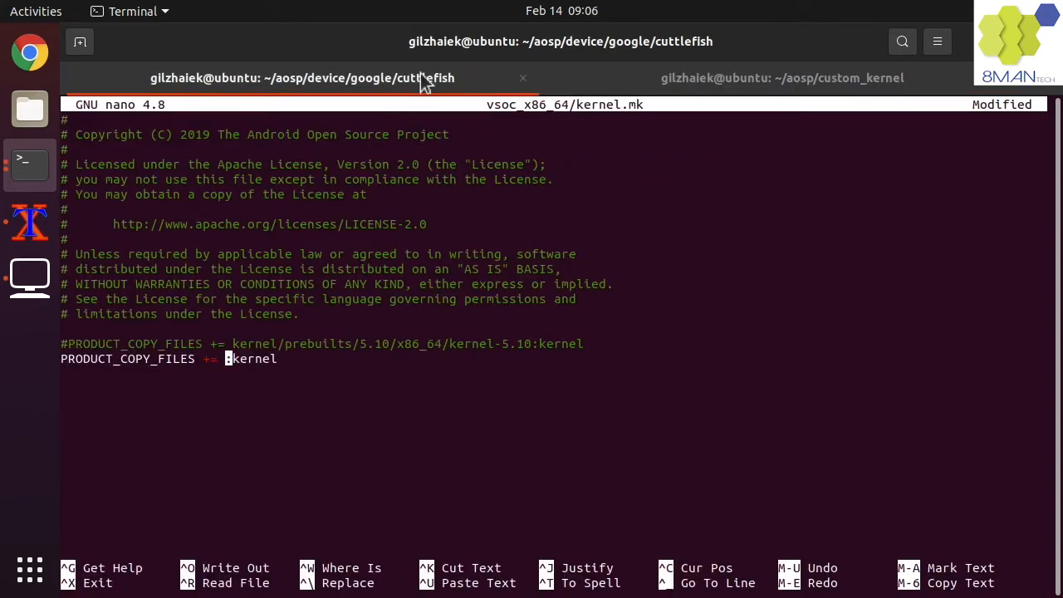
click(228, 358)
text(custom_kernel/)
text(bzI)
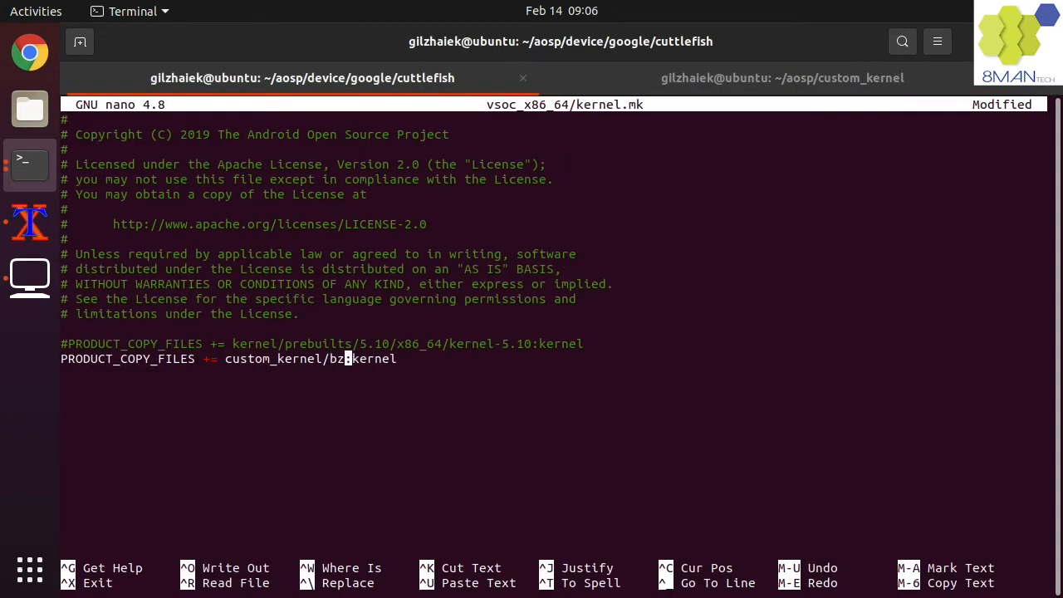
text(mage)
key(Home)
key(ctrl+x)
key(y)
key(Return)
text(find . |grep ko)
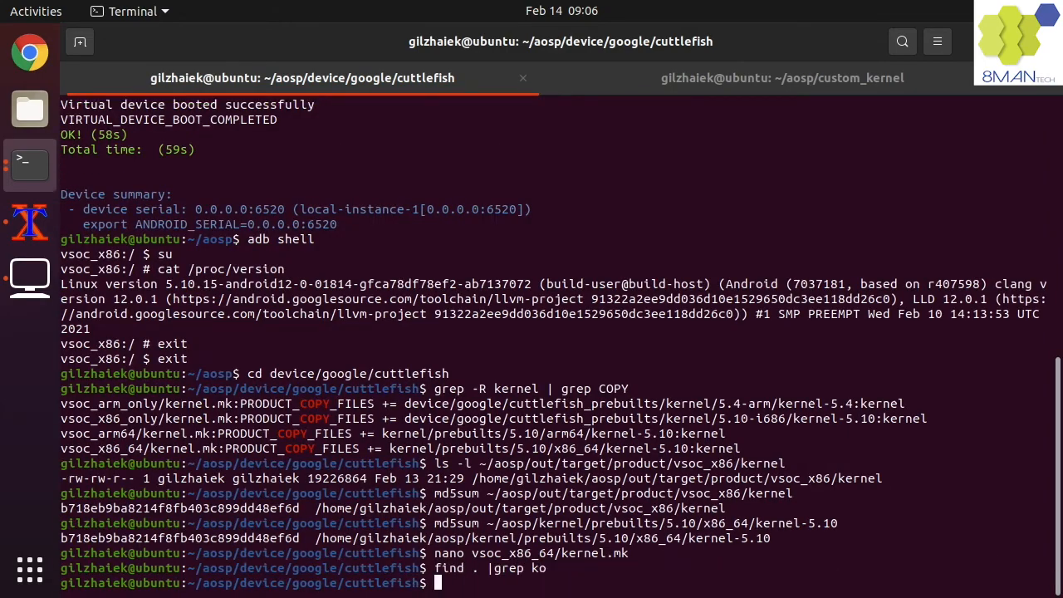
- Find the module list in vsoc_x86/BoardConfig.mk and duplicate its line in nano
key(Return)
text(grep -R ko *)
key(Return)
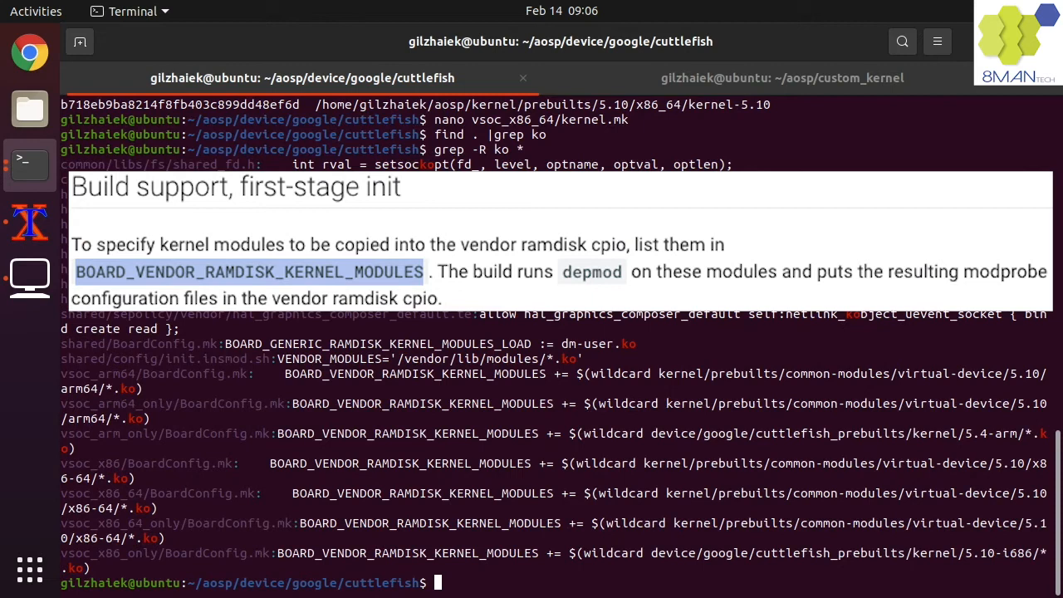
double_click(146, 463)
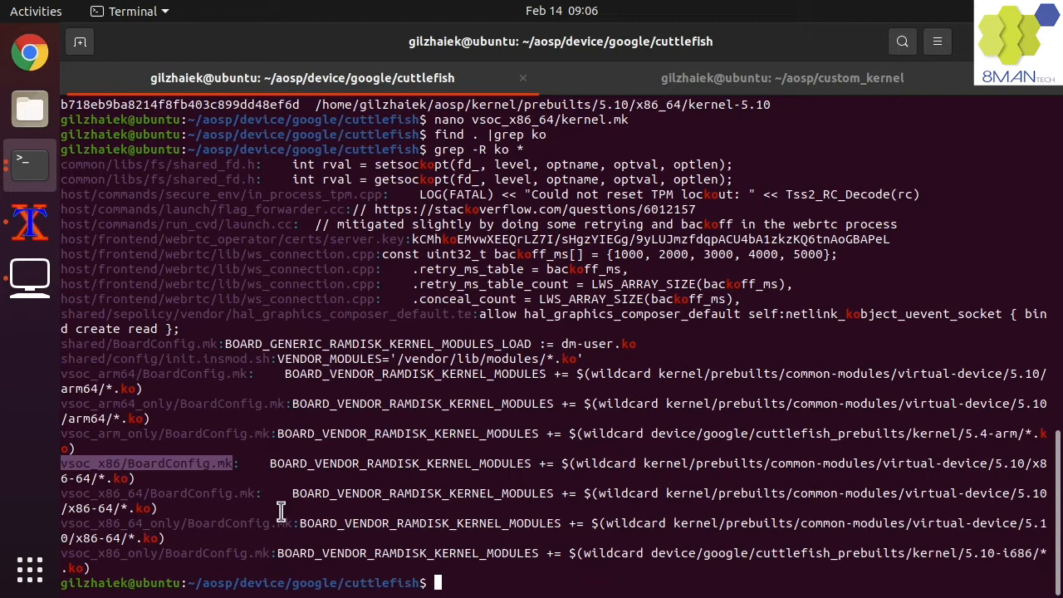
text(nano)
key(ctrl+shift+v)
key(Return)
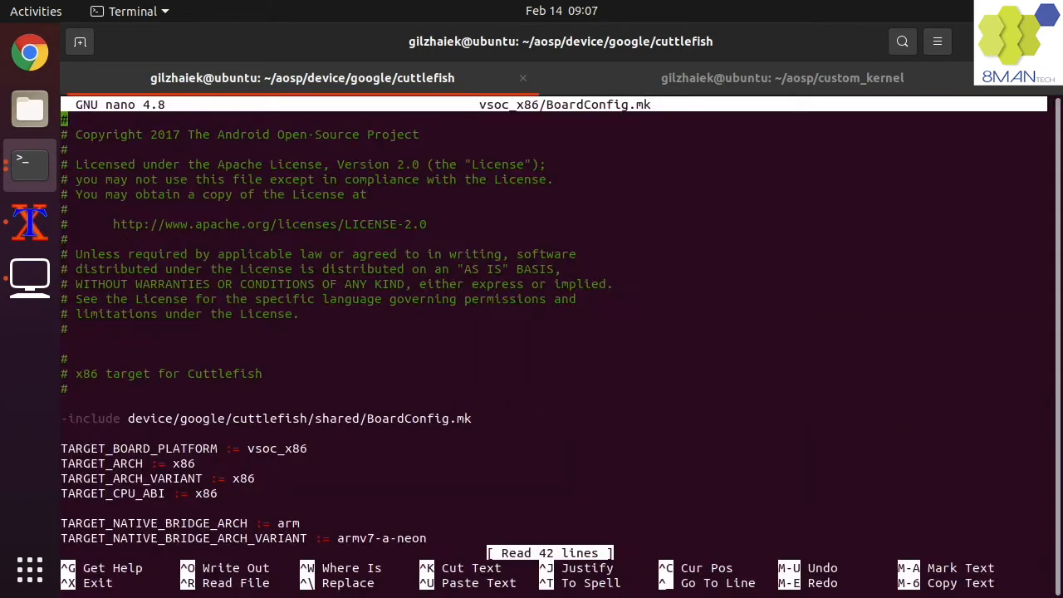
scroll(532, 332, down, 5)
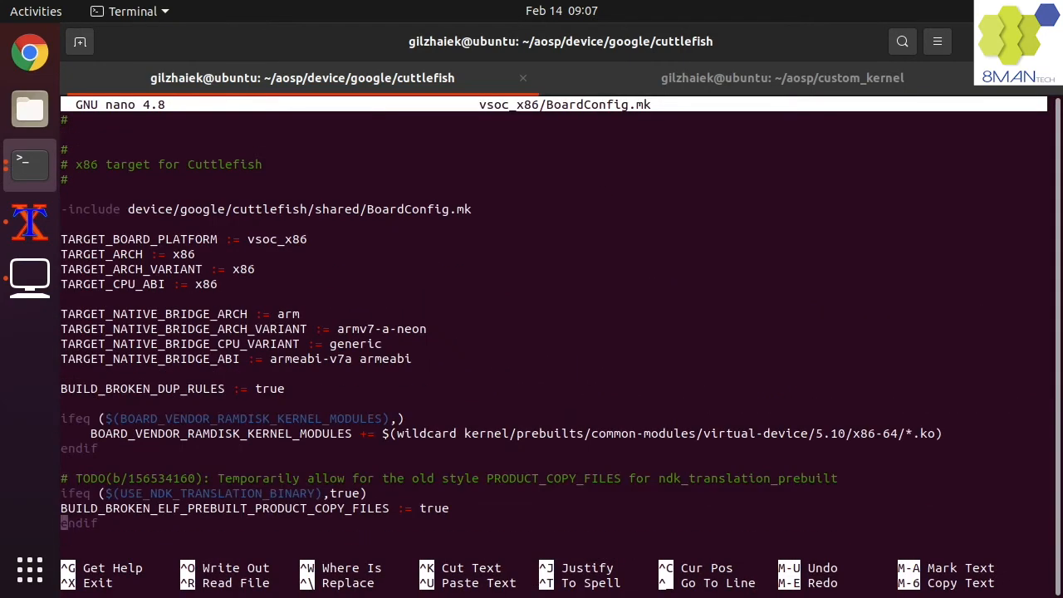
key(Up)
key(Up)
key(Up)
key(Up)
key(Up)
text(#)
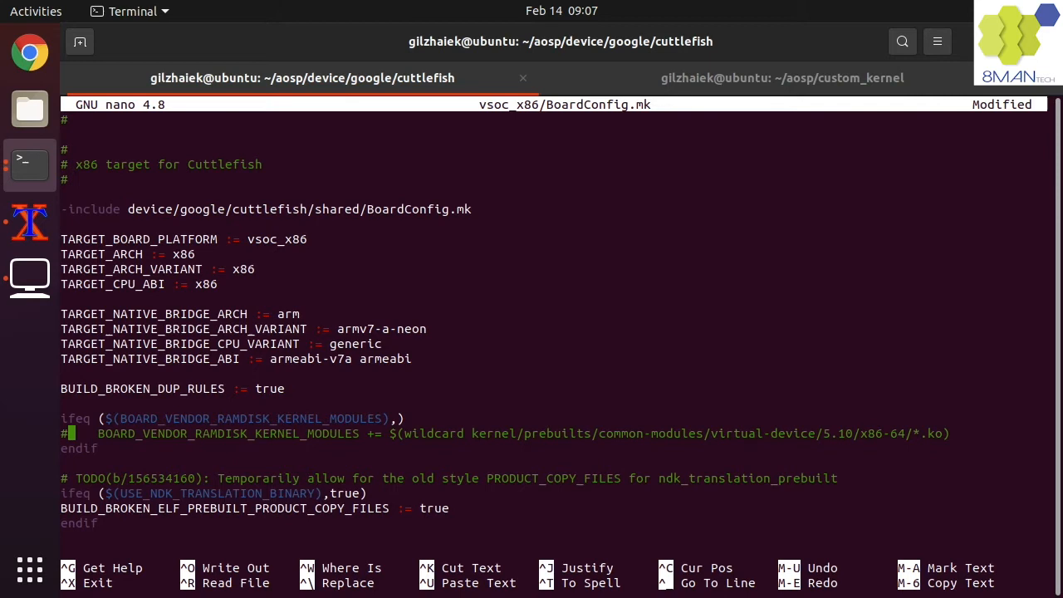
key(ctrl+shift+v)
- Copy all dist *.ko kernel modules into custom_kernel and list them
click(710, 80)
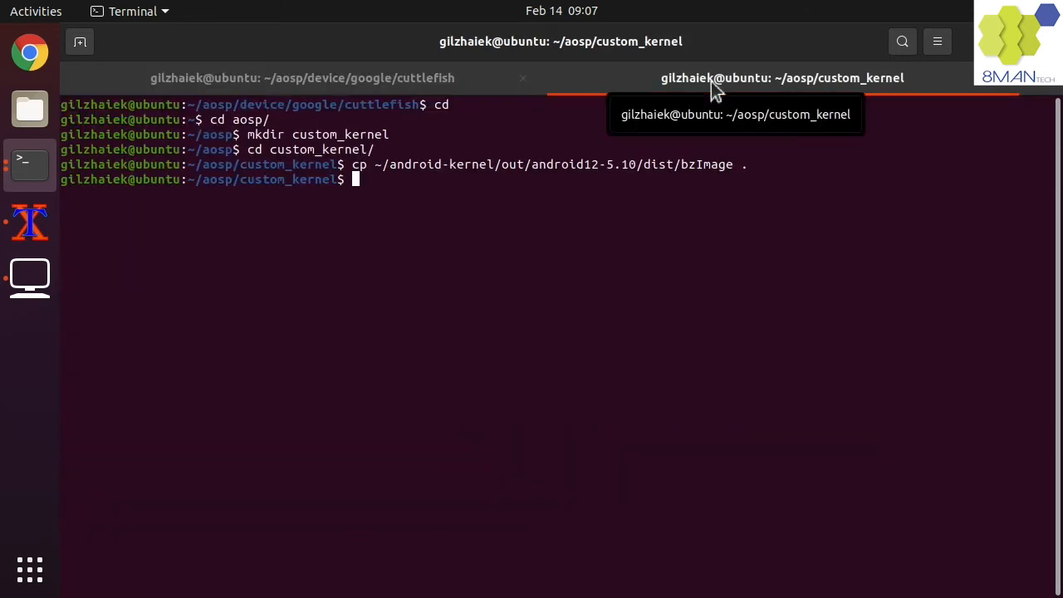
key(Up)
key(BackSpace)
key(BackSpace)
key(BackSpace)
text(*.ko .)
key(Return)
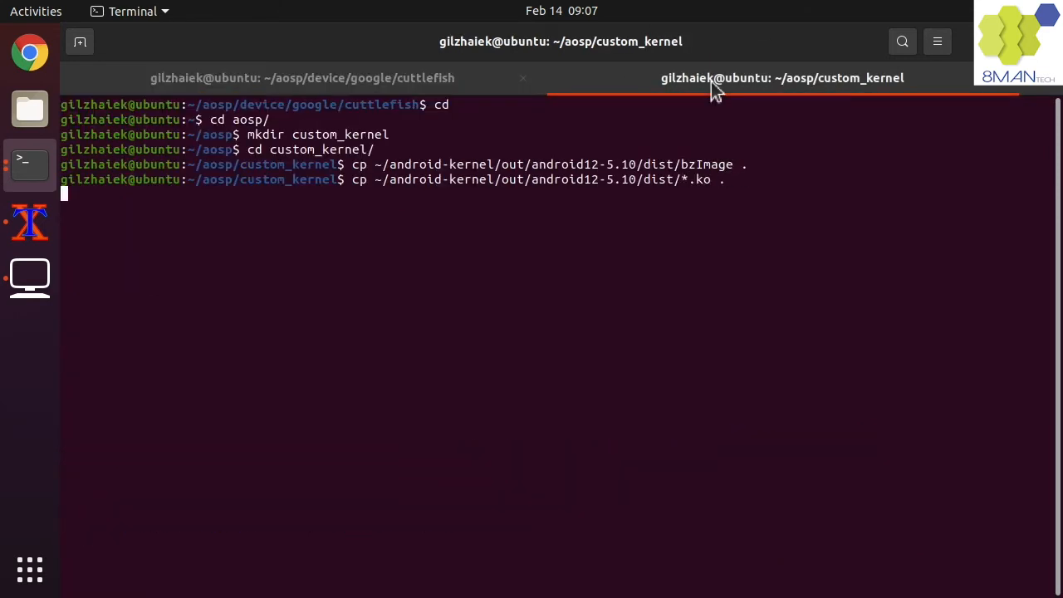
text(ls -l)
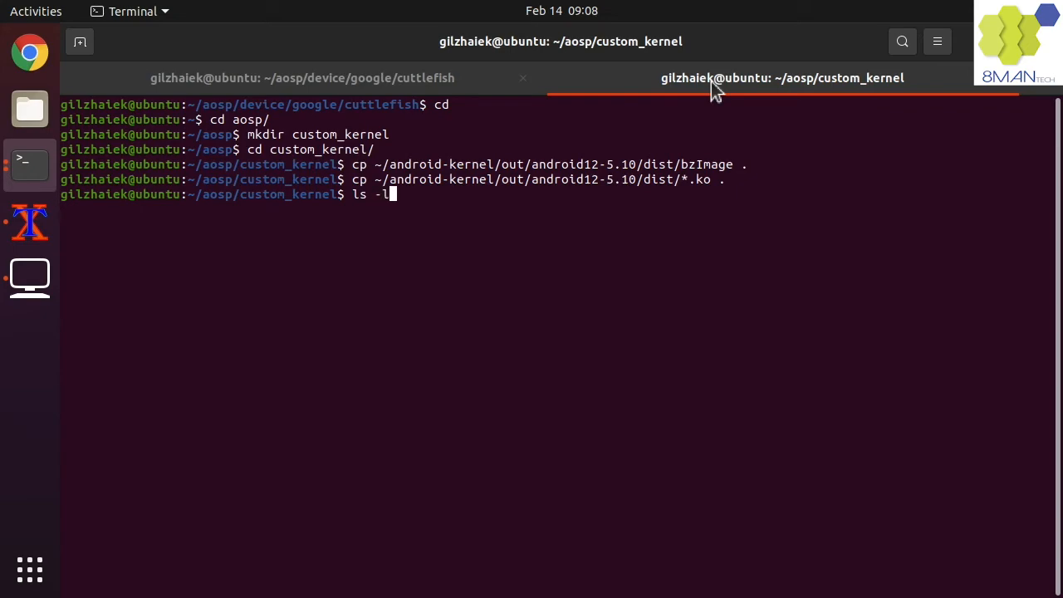
key(Return)
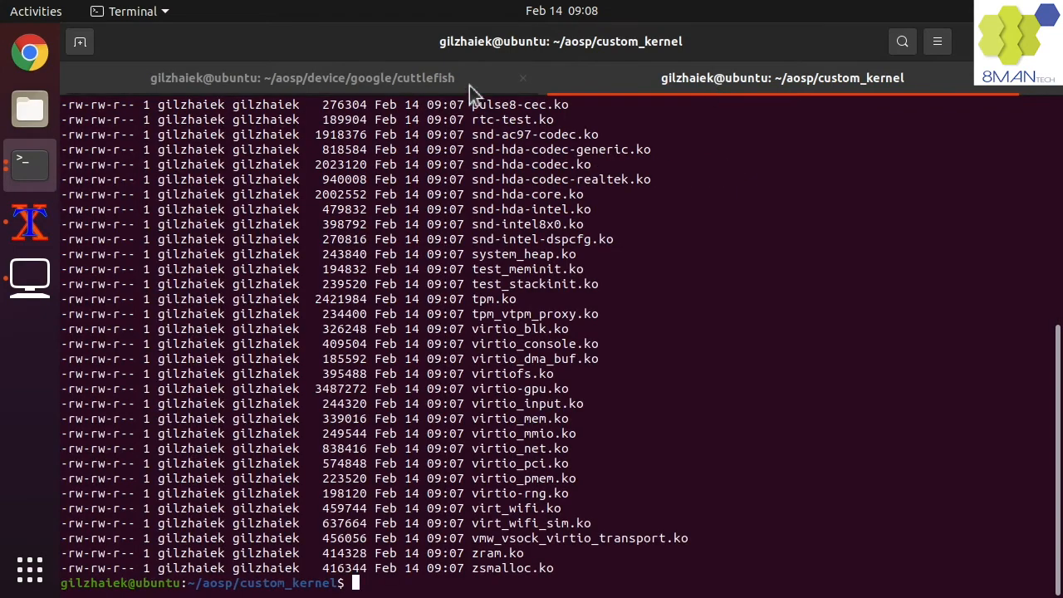
- Make BoardConfig.mk load modules from the custom_kernel/*.ko wildcard and save it
click(469, 86)
key(BackSpace)
key(BackSpace)
key(BackSpace)
text(custom_kernel)
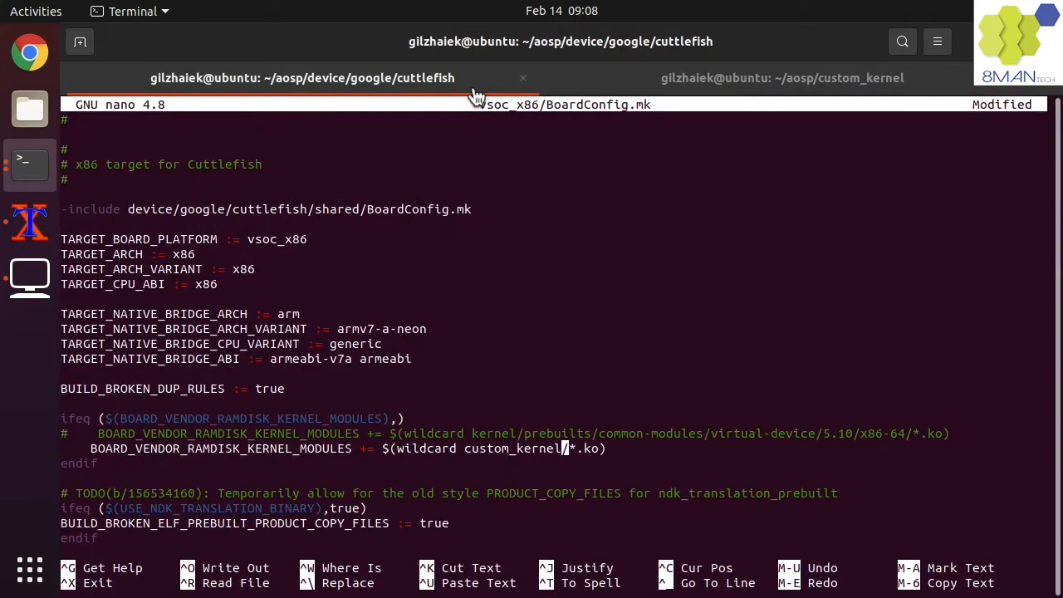
key(ctrl+s)
key(ctrl+c)
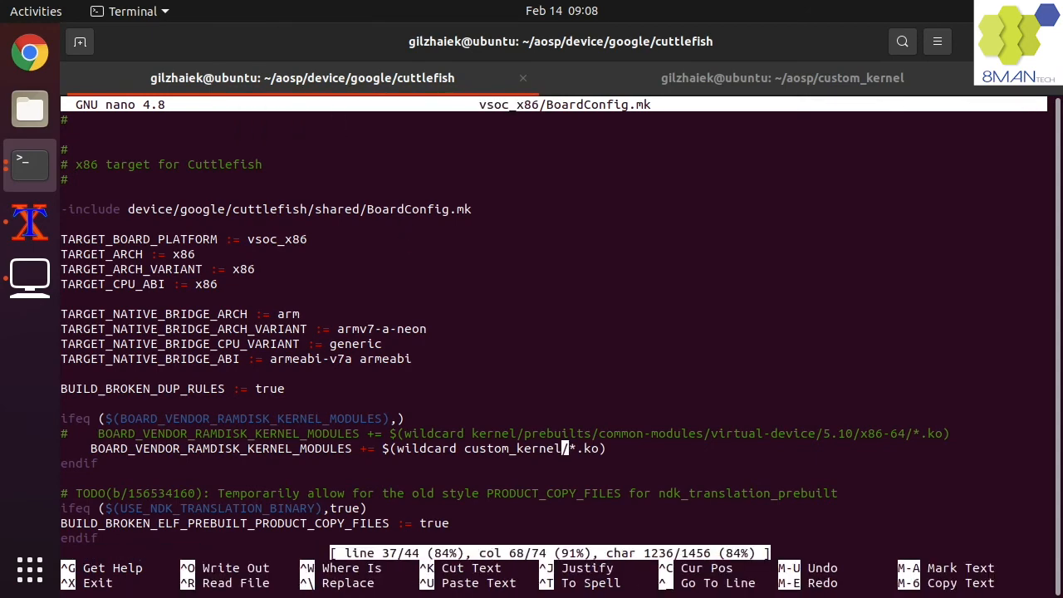
key(ctrl+x)
text(croot)
- Rebuild AOSP with croot and make -j8, then launch a local Cuttlefish instance
key(Return)
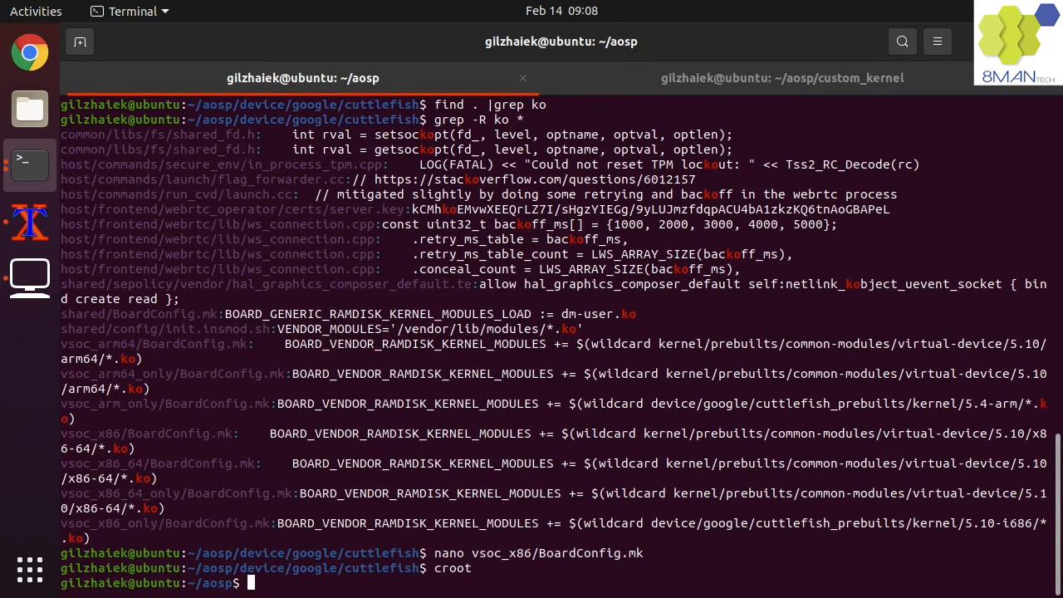
text(make -j8)
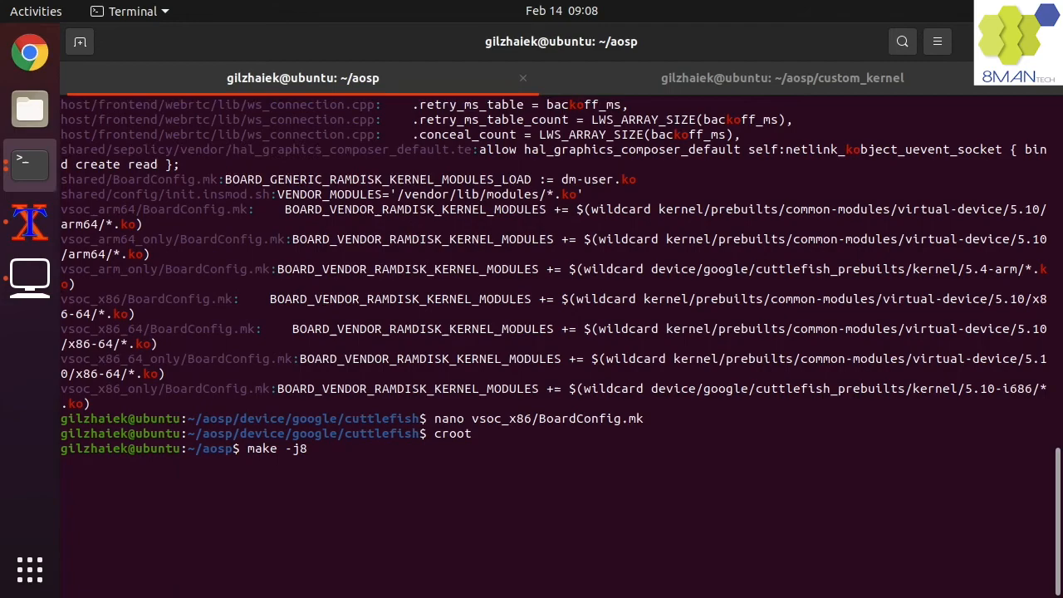
key(Return)
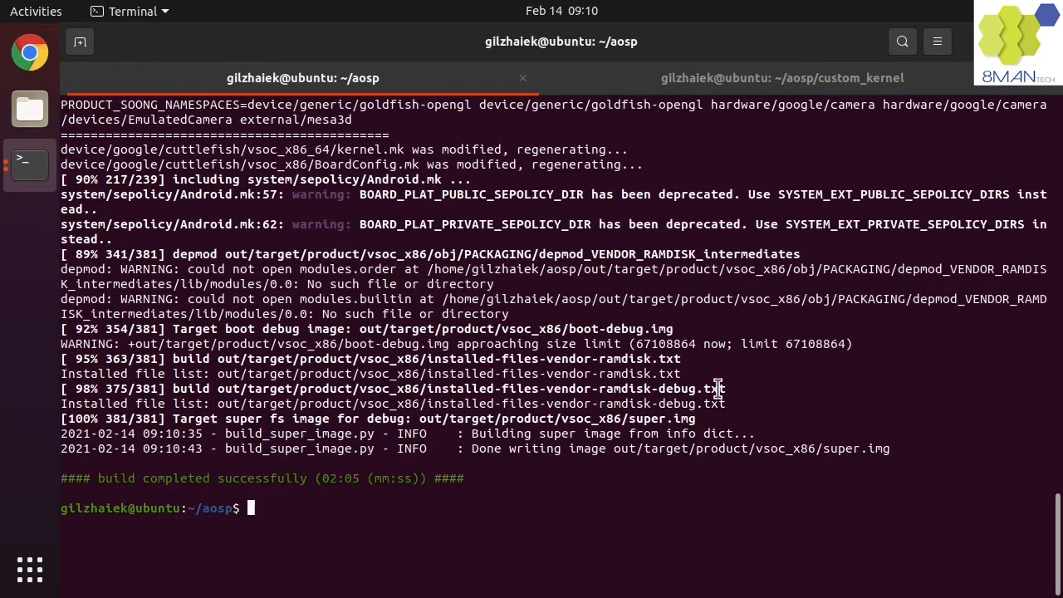
text(acloud create --local-instance 1 --local-image)
key(Return)
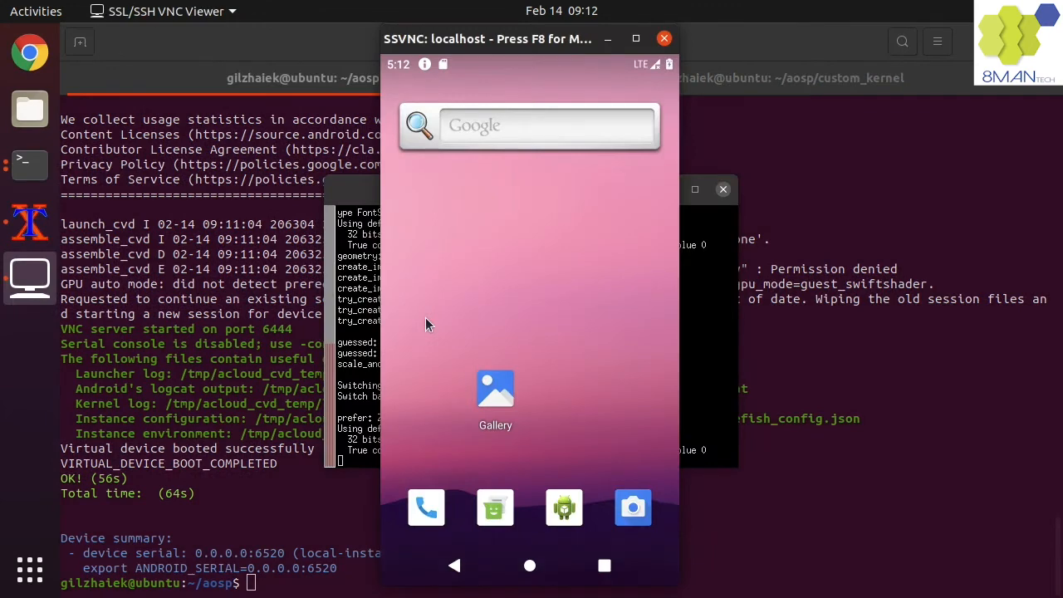
text(adb shell)
- Read /proc/version in an adb root shell, confirming kernel 5.10.16
key(Return)
text(su)
key(Return)
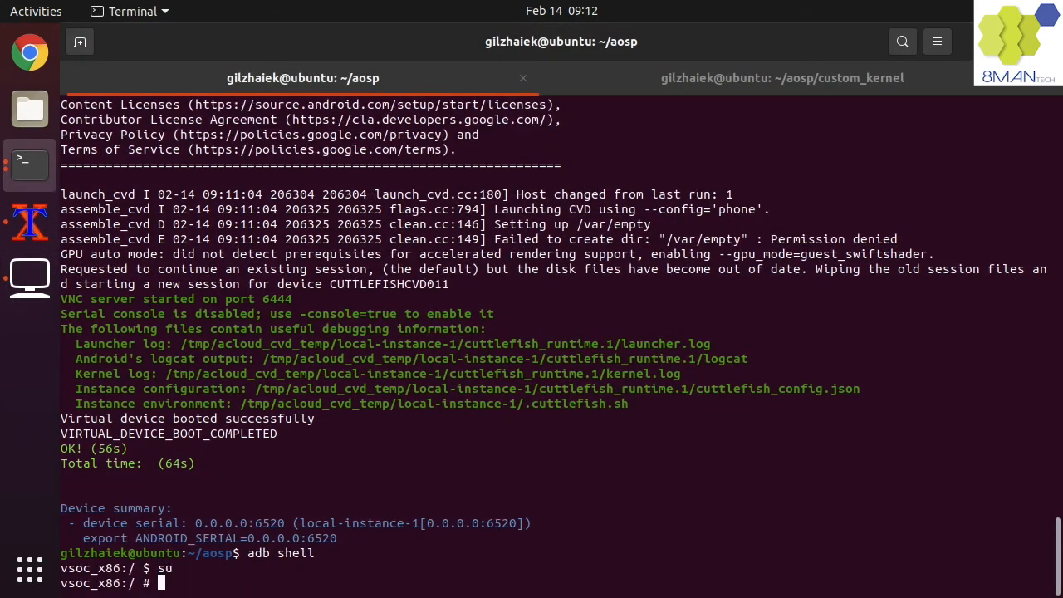
text(cat /oprcat /proc/version)
key(Return)
double_click(191, 538)
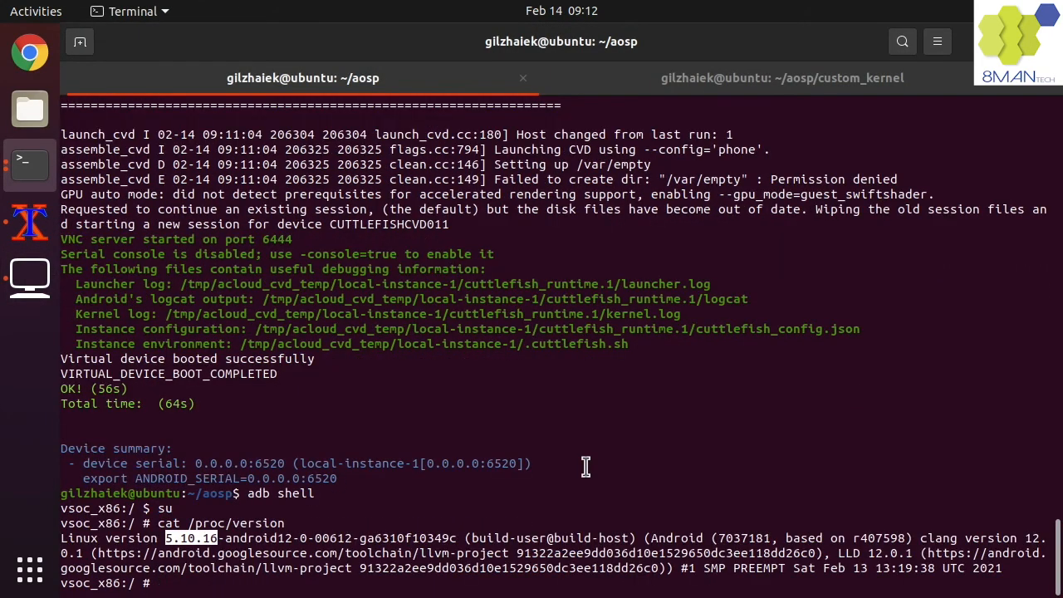